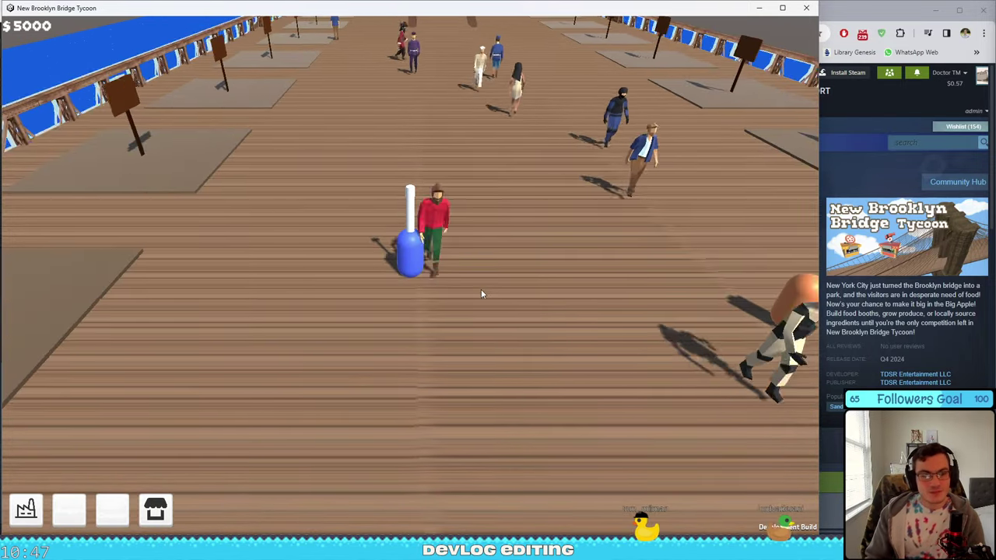
# Walk to the empty plots along the bridge railing and build a pizzeria on one of them.
pyautogui.press('d')
pyautogui.press('s')
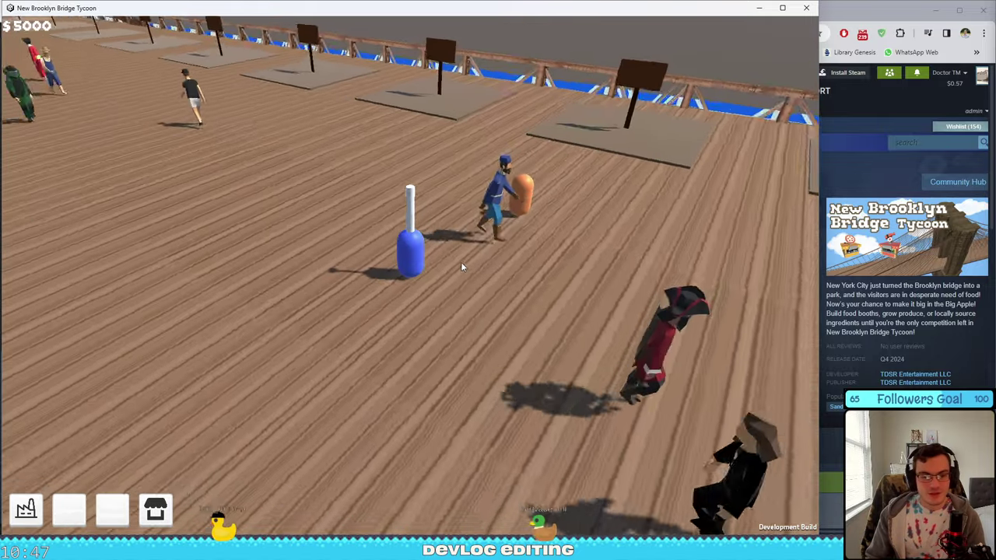
pyautogui.moveTo(461, 267); pyautogui.dragTo(416, 200, button='right')
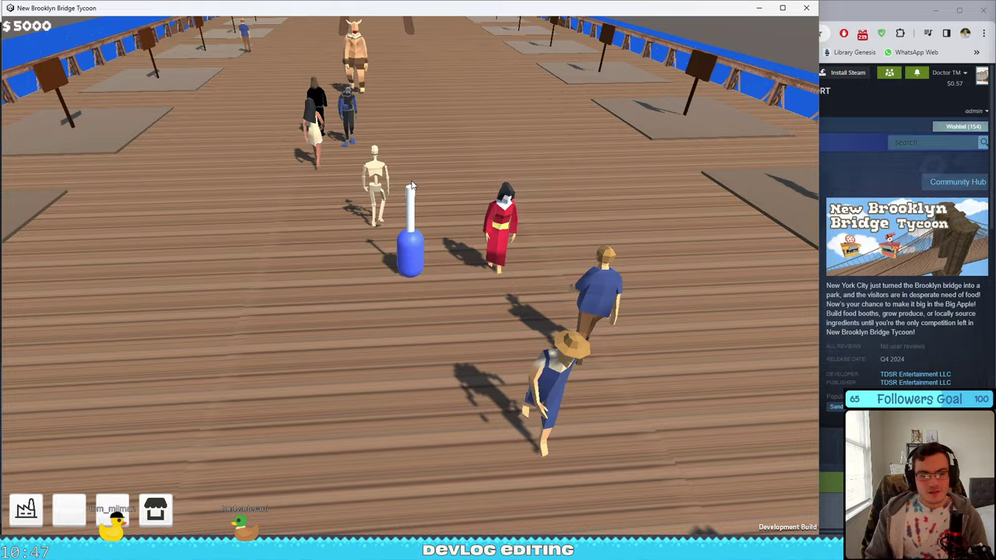
pyautogui.press('w')
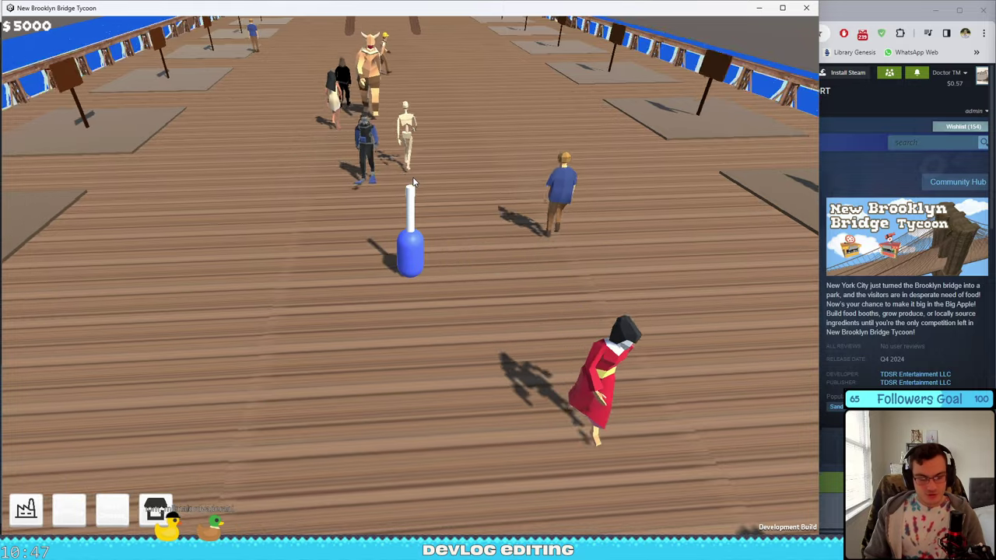
pyautogui.press('s')
pyautogui.press('d')
pyautogui.press('d')
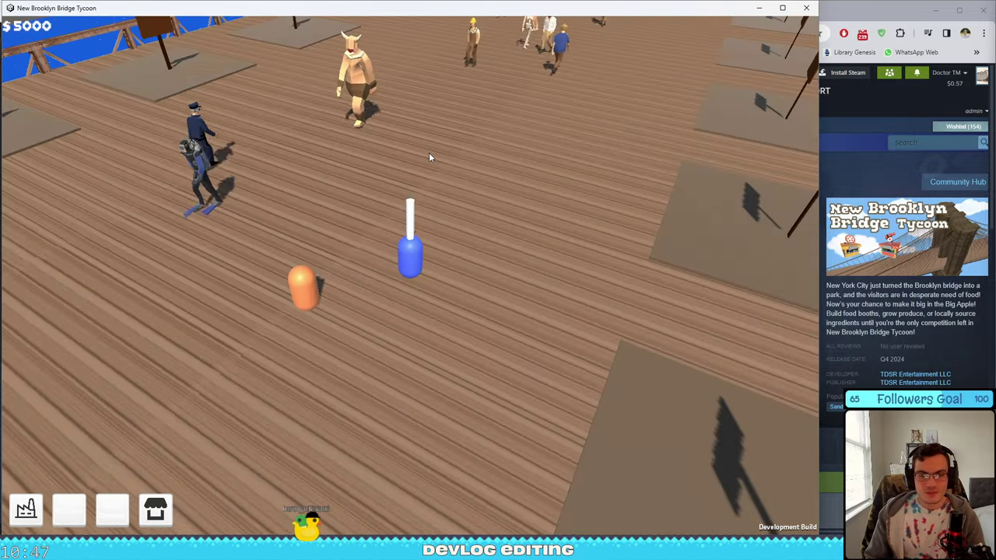
pyautogui.moveTo(429, 153); pyautogui.dragTo(481, 168, button='right')
pyautogui.click(587, 201)
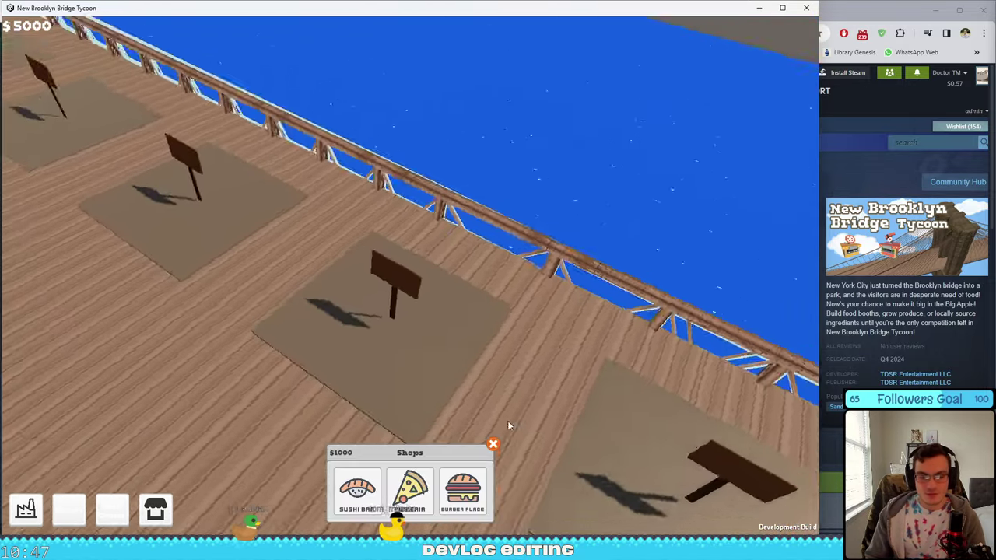
pyautogui.click(413, 489)
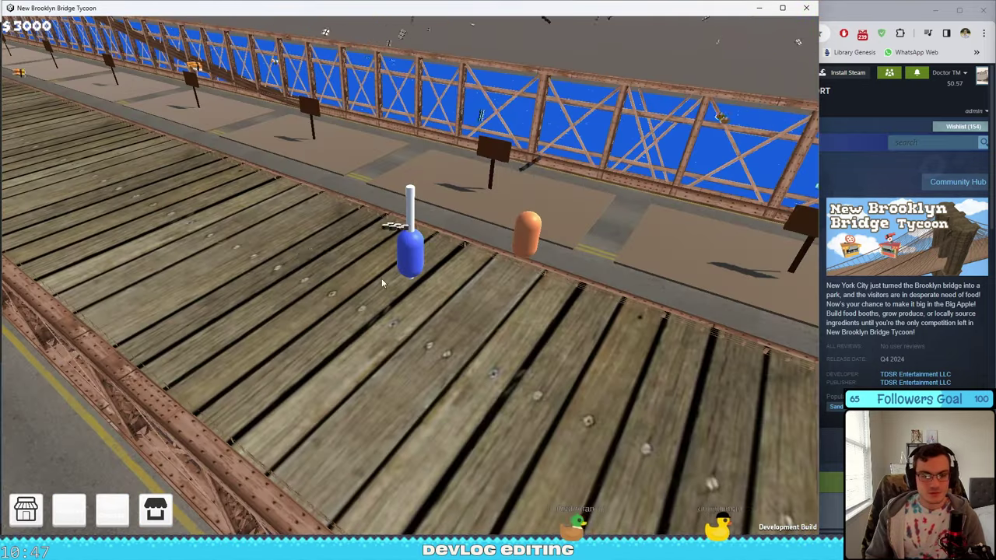
# Build a hamburger factory and another factory on empty roadside plots of the factory level.
pyautogui.click(470, 202)
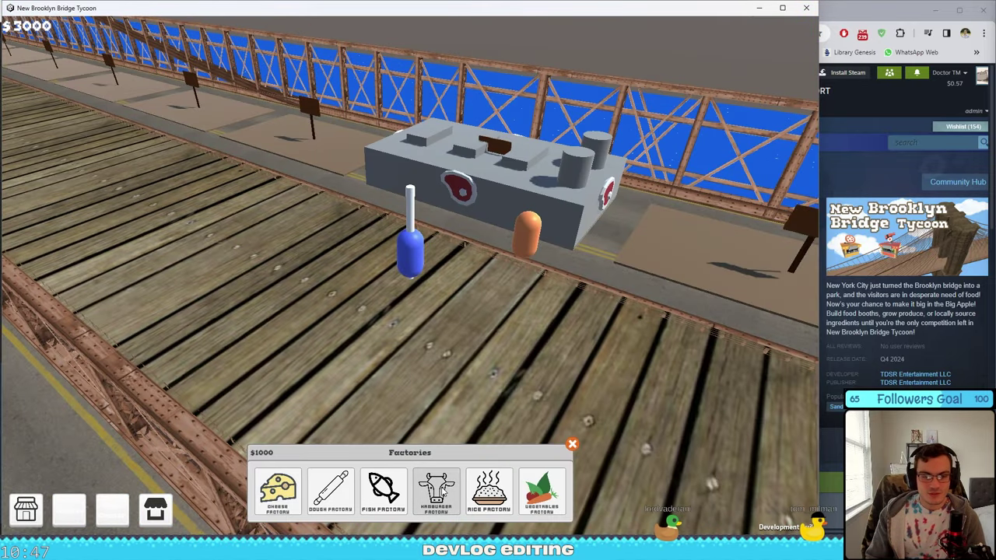
pyautogui.click(437, 492)
pyautogui.press('d')
pyautogui.click(493, 277)
pyautogui.click(478, 476)
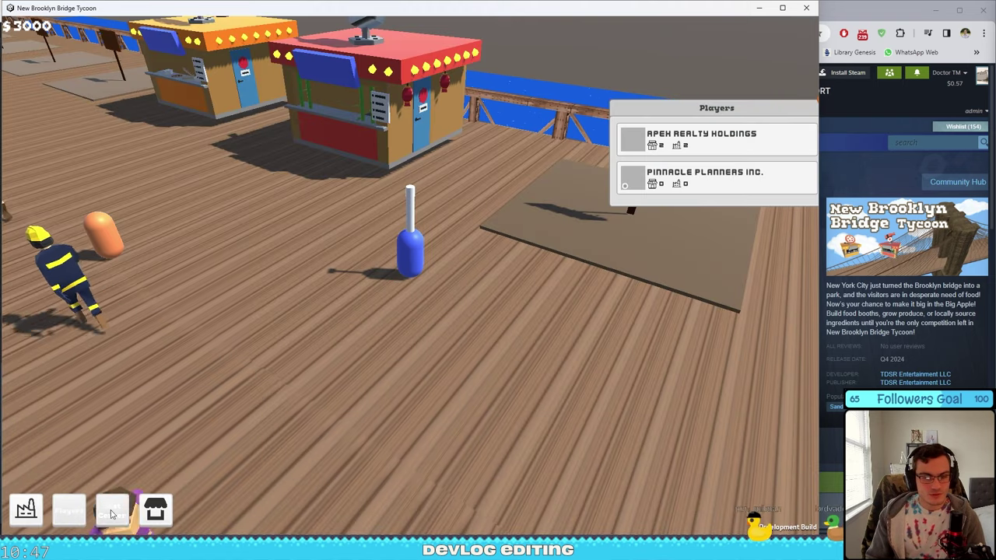
pyautogui.click(112, 510)
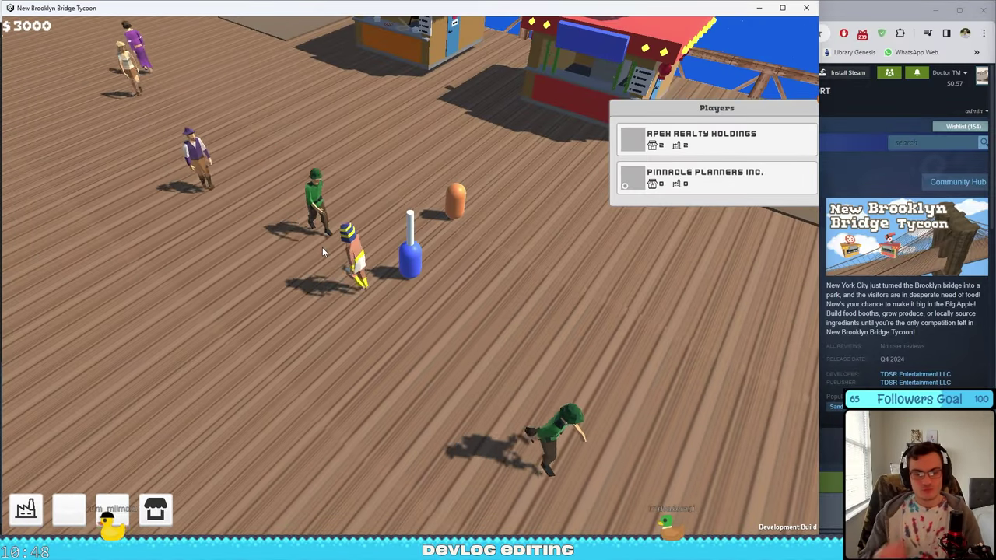
pyautogui.press('e')
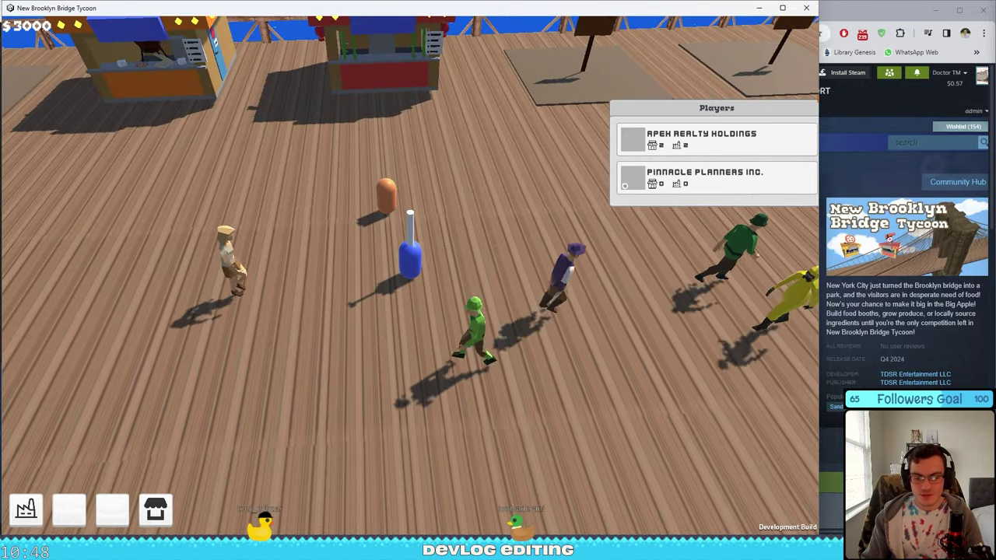
# Switch to the second player's game window and build a sushi bar and a pizzeria on empty bridge plots.
pyautogui.moveTo(670, 549)
pyautogui.click(700, 500)
pyautogui.scroll(-5, 701, 327)
pyautogui.press('w')
pyautogui.press('a')
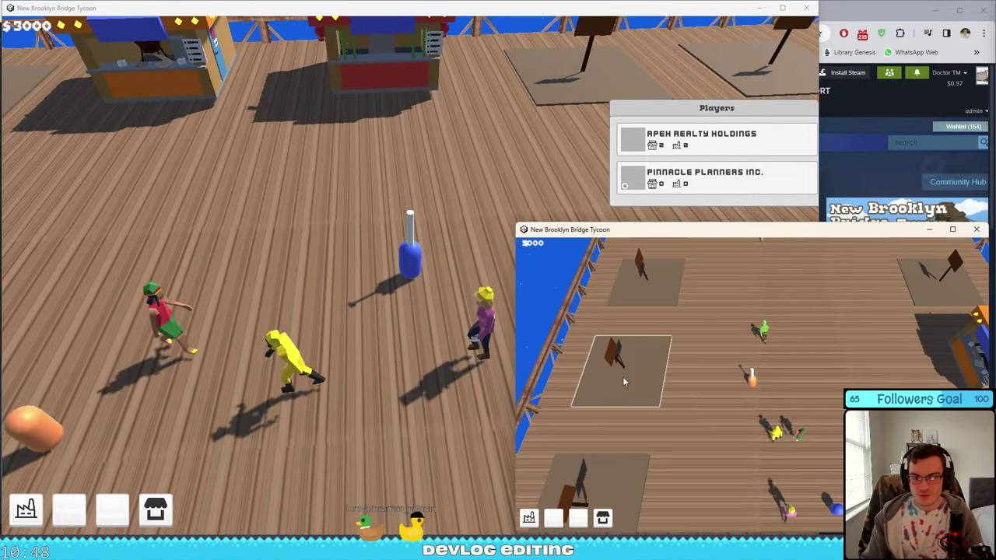
pyautogui.click(624, 381)
pyautogui.click(721, 507)
pyautogui.press('s')
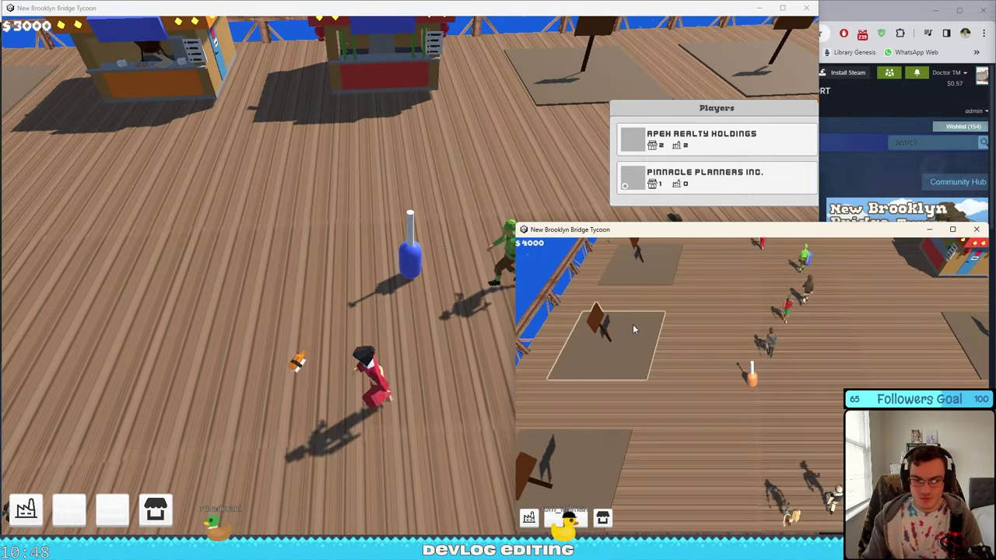
pyautogui.click(632, 329)
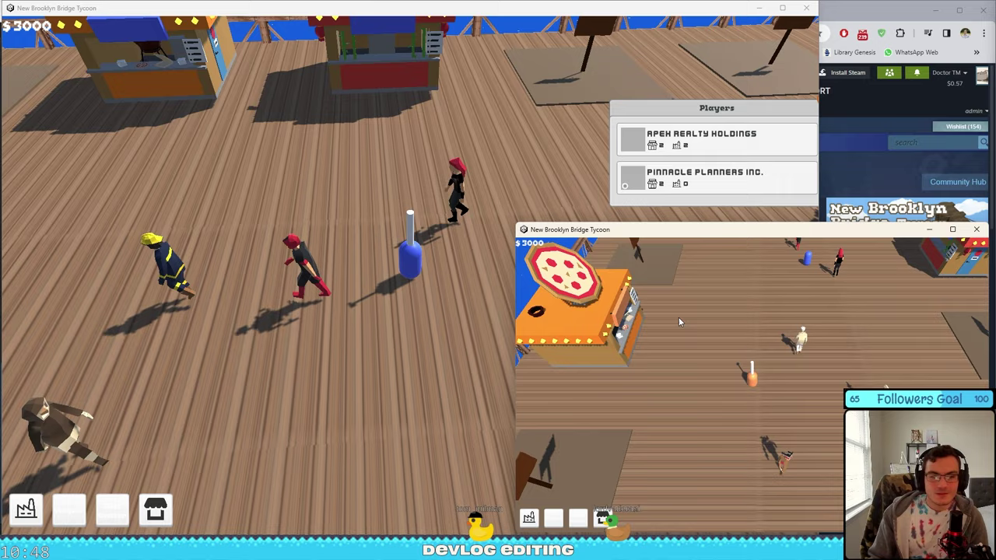
pyautogui.click(444, 279)
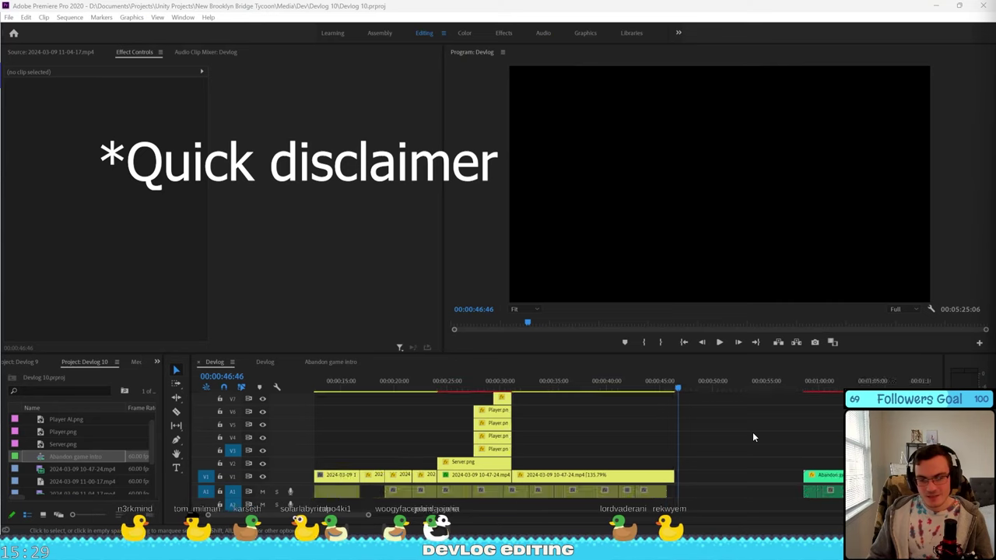
pyautogui.keyDown('alt'); pyautogui.scroll(-6, 753, 437); pyautogui.keyUp('alt')
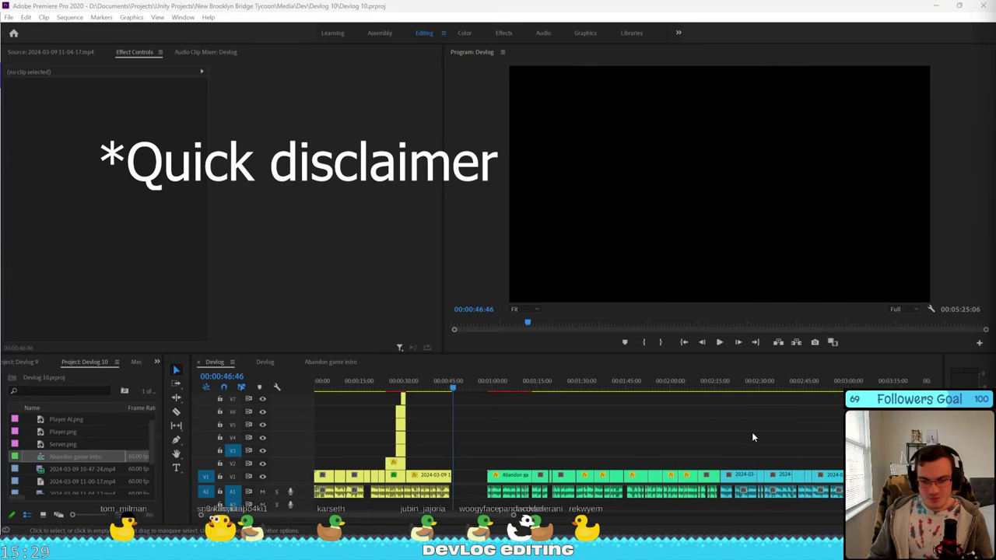
pyautogui.keyDown('alt'); pyautogui.scroll(-3, 753, 438); pyautogui.keyUp('alt')
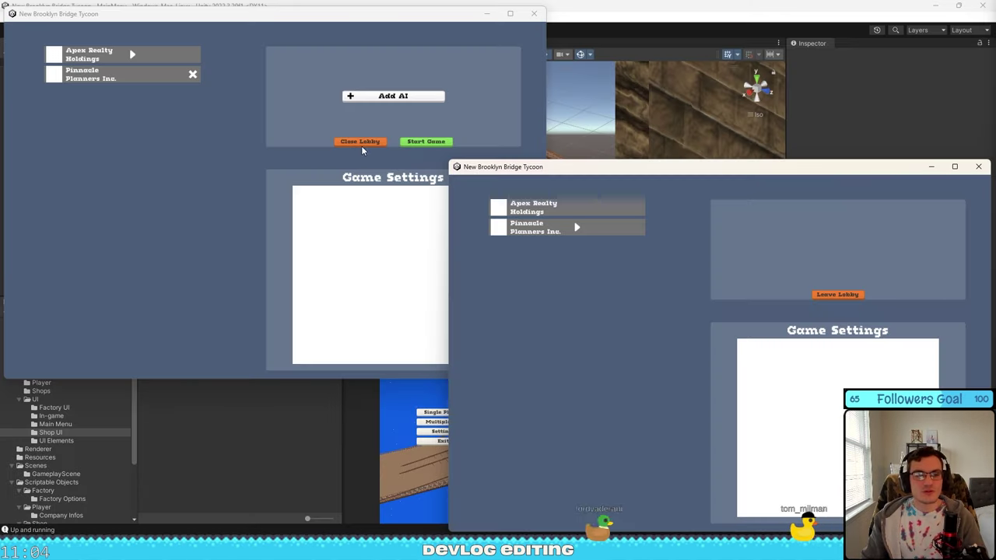
# Start the two-player match from the host's lobby and mark the second player as ready.
pyautogui.click(361, 146)
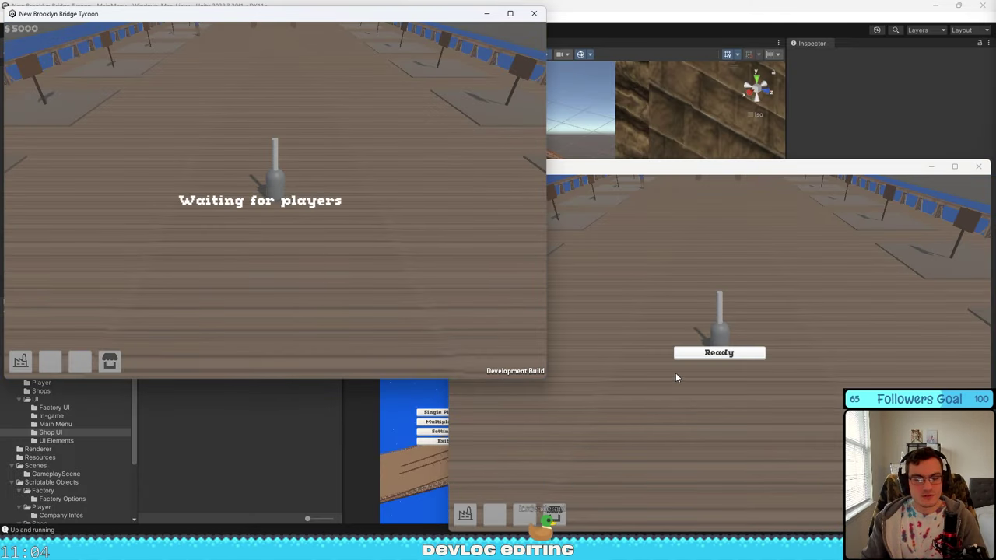
pyautogui.click(701, 353)
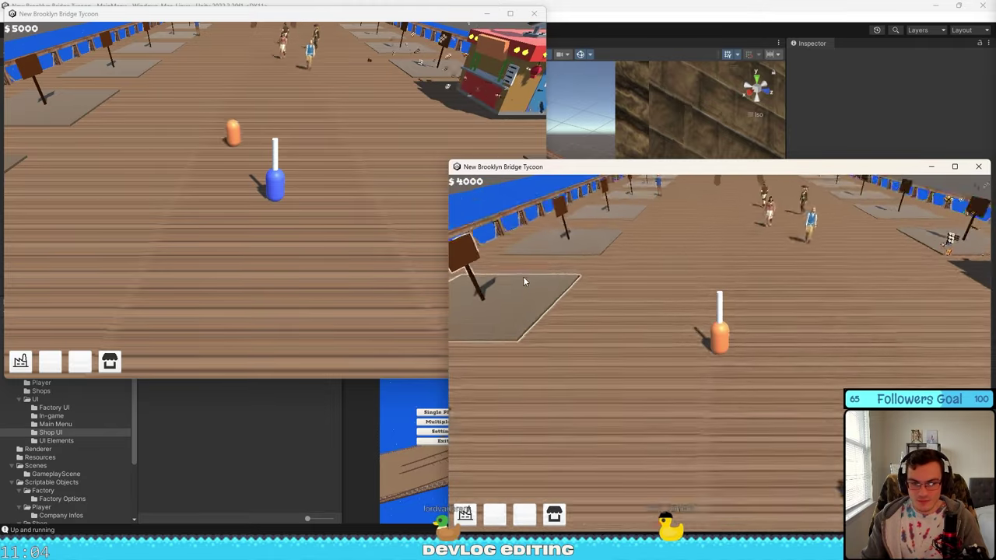
# As the second player, build a pizzeria on an empty deck plot and hamburger and vegetable factories on the factory level.
pyautogui.click(523, 279)
pyautogui.click(465, 514)
pyautogui.click(560, 360)
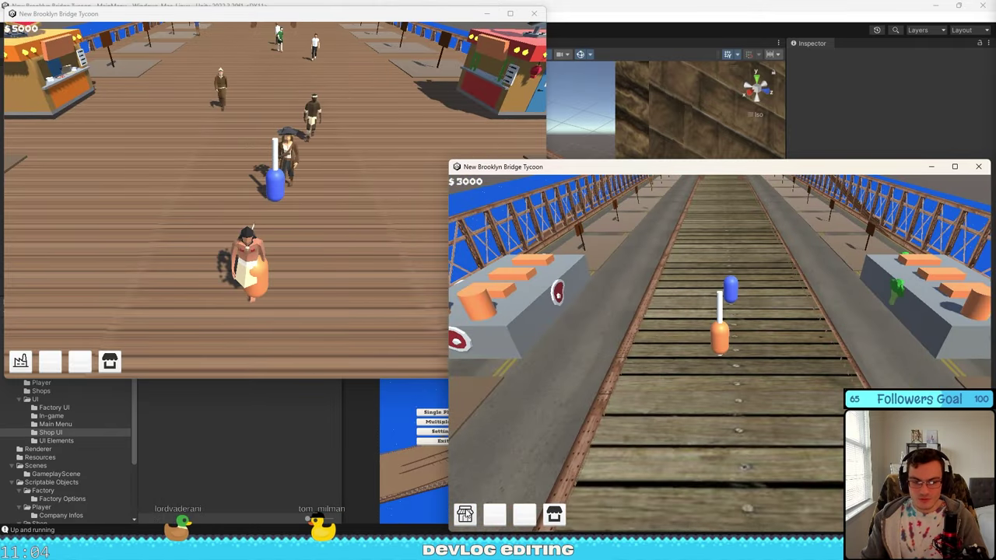
# Maximize the second player's window, return to the shop level, and open the Players list, Distribution Center and Market Place.
pyautogui.click(955, 167)
pyautogui.click(24, 511)
pyautogui.click(68, 511)
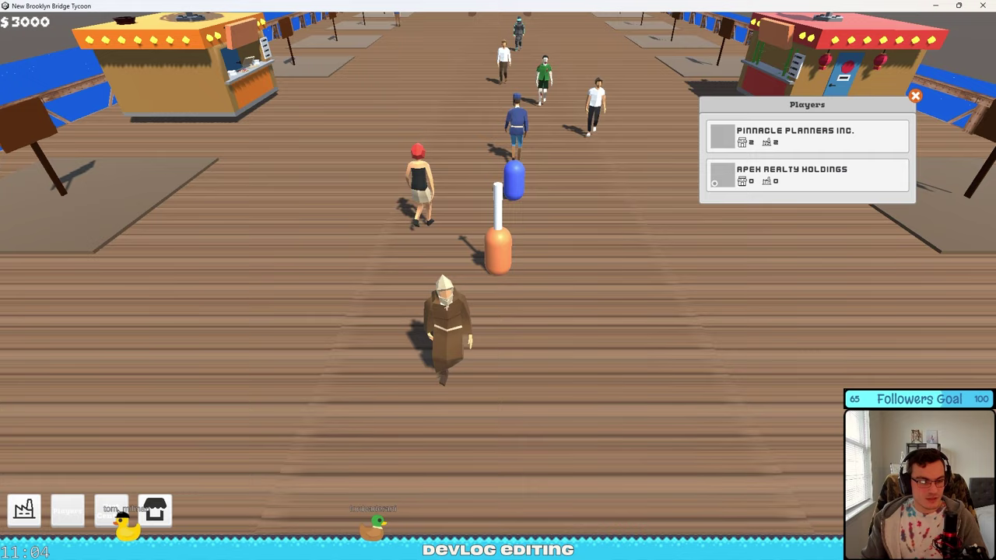
pyautogui.click(112, 511)
pyautogui.click(154, 511)
# Put 3 units of the hamburger ingredient up for sale at $10 in the Market Place and close it.
pyautogui.click(574, 442)
pyautogui.click(465, 107)
pyautogui.click(391, 128)
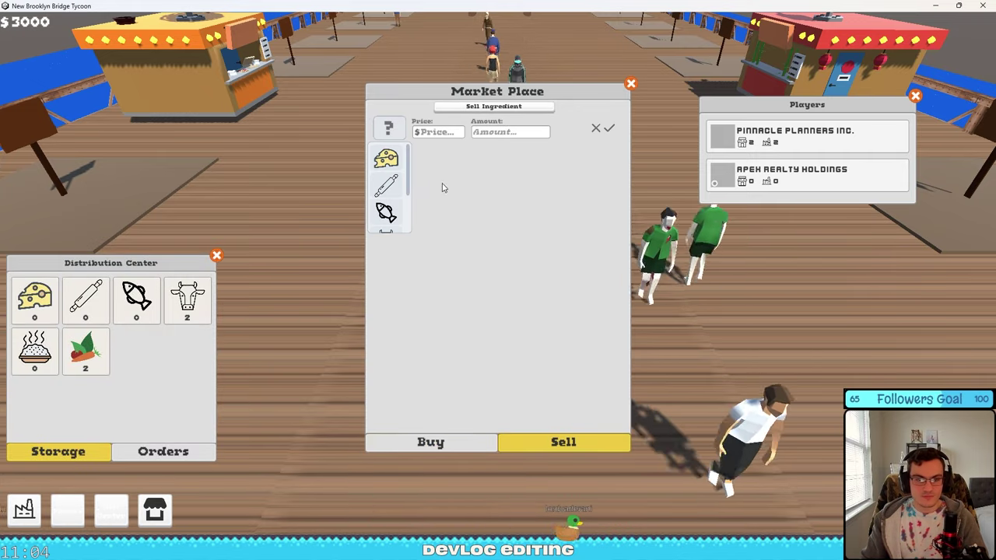
pyautogui.scroll(-5, 388, 199)
pyautogui.click(389, 204)
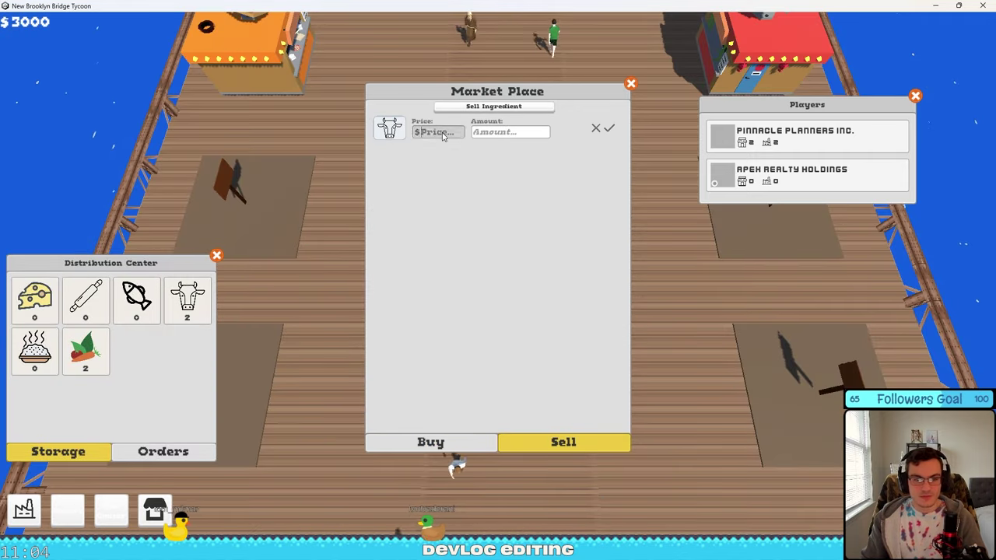
pyautogui.click(503, 132)
pyautogui.write('3')
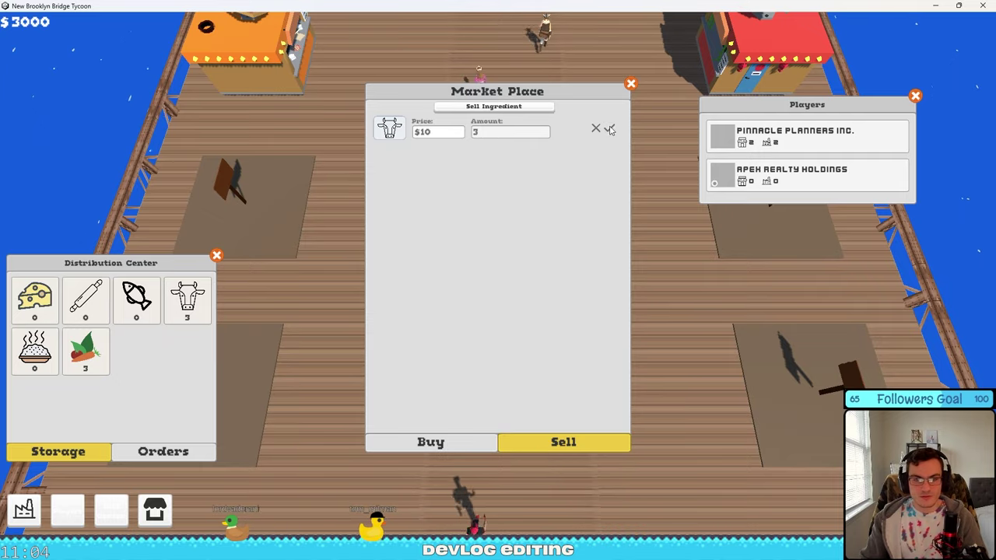
pyautogui.click(610, 130)
pyautogui.click(631, 83)
# Shrink the second player's window and examine the Market Place buy listings in the host's game window.
pyautogui.moveTo(543, 7); pyautogui.dragTo(717, 170)
pyautogui.click(252, 135)
pyautogui.press('a')
pyautogui.press('w')
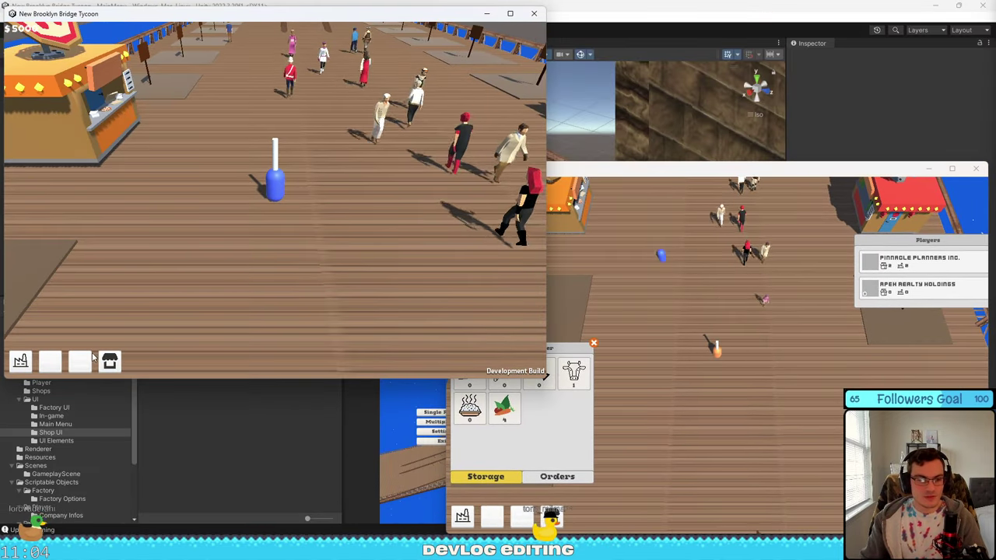
pyautogui.click(80, 361)
pyautogui.press('super+Up')
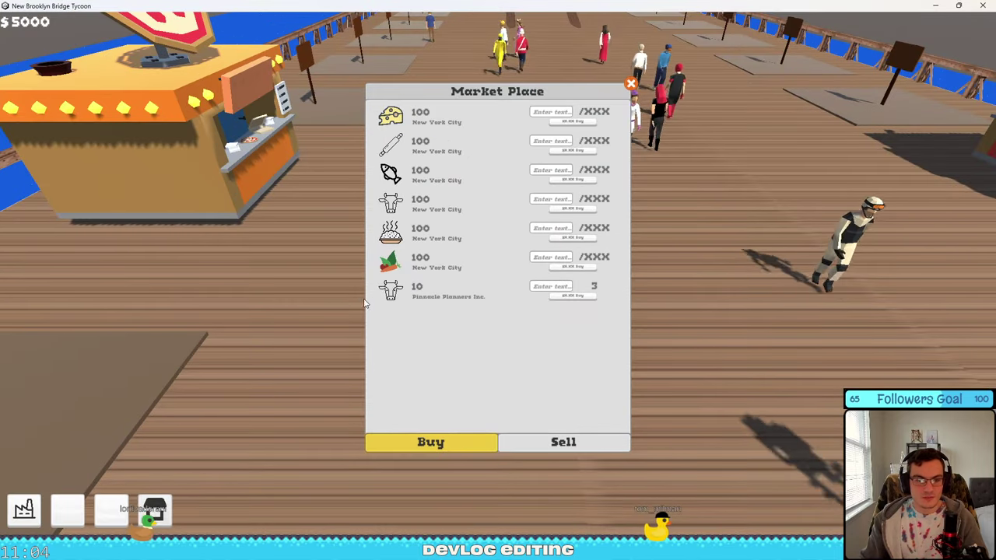
pyautogui.click(959, 6)
# Leave the match as the second player by abandoning the game, closing the host's Market Place beforehand.
pyautogui.click(610, 306)
pyautogui.press('Escape')
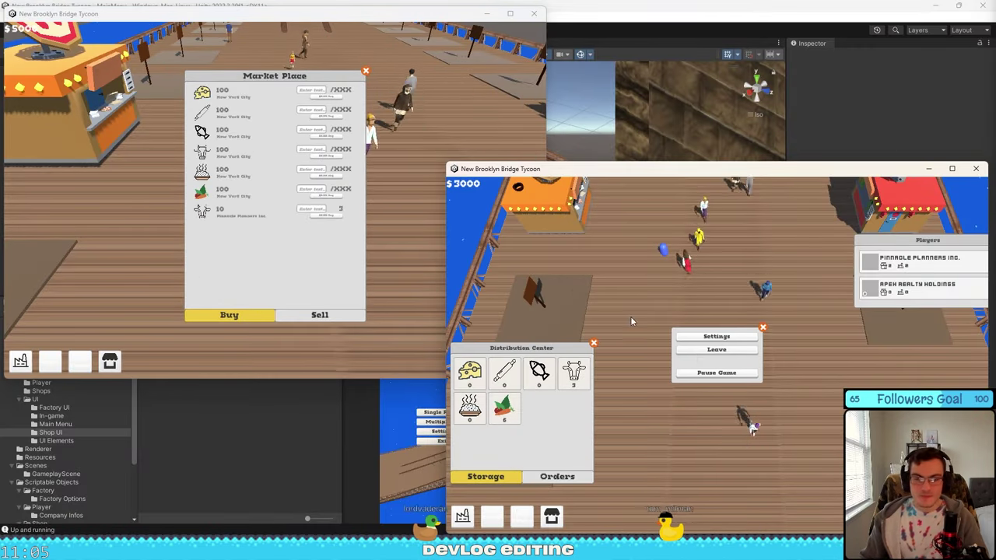
pyautogui.click(716, 350)
pyautogui.click(951, 169)
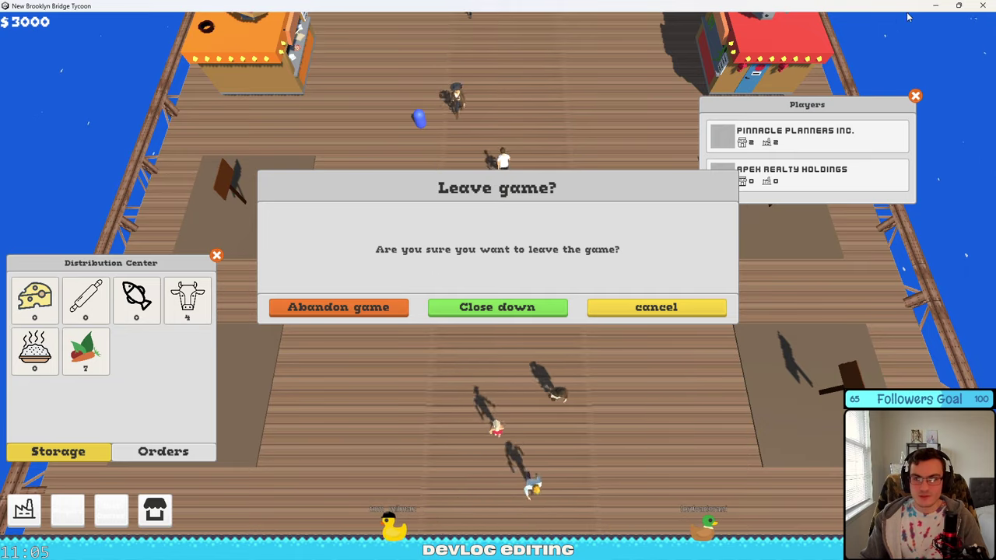
pyautogui.press('super+Down')
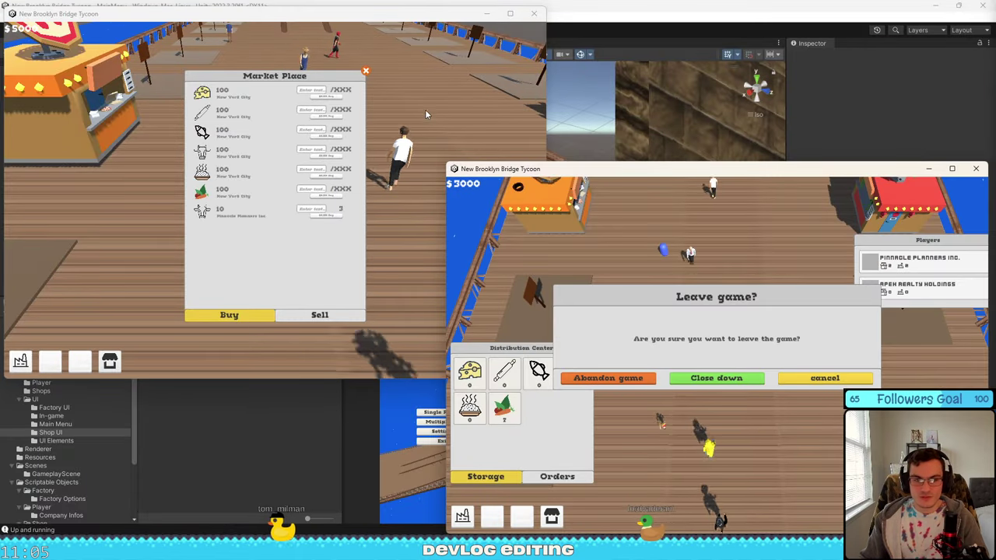
pyautogui.click(366, 71)
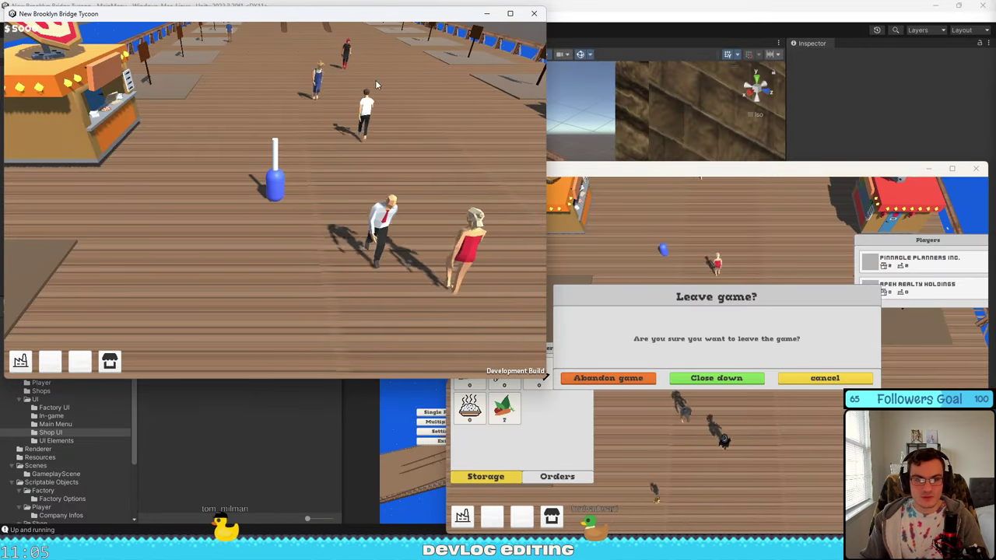
pyautogui.click(626, 379)
# Check the factory plots and the Market Place buy listings in the maximized host window.
pyautogui.click(21, 359)
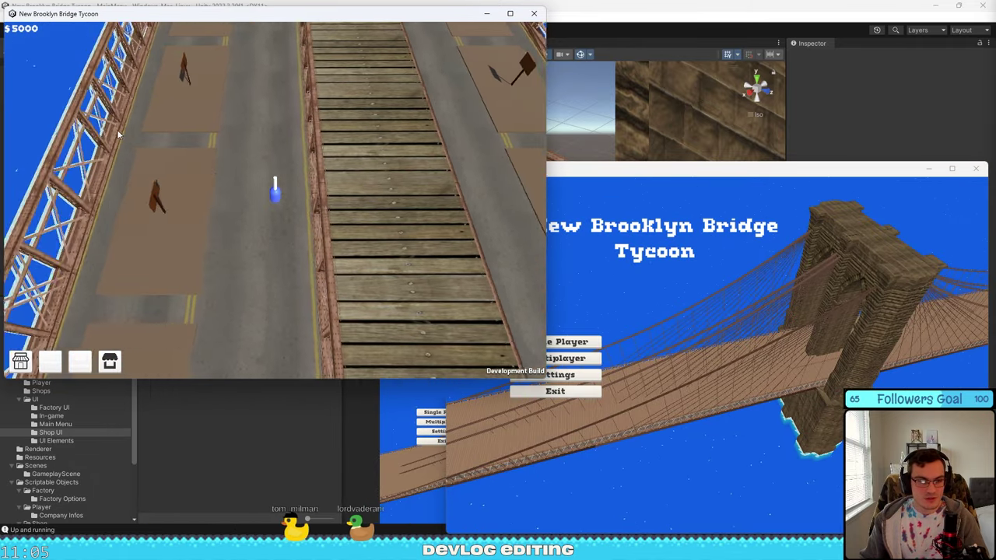
pyautogui.press('d')
pyautogui.click(509, 14)
pyautogui.click(154, 510)
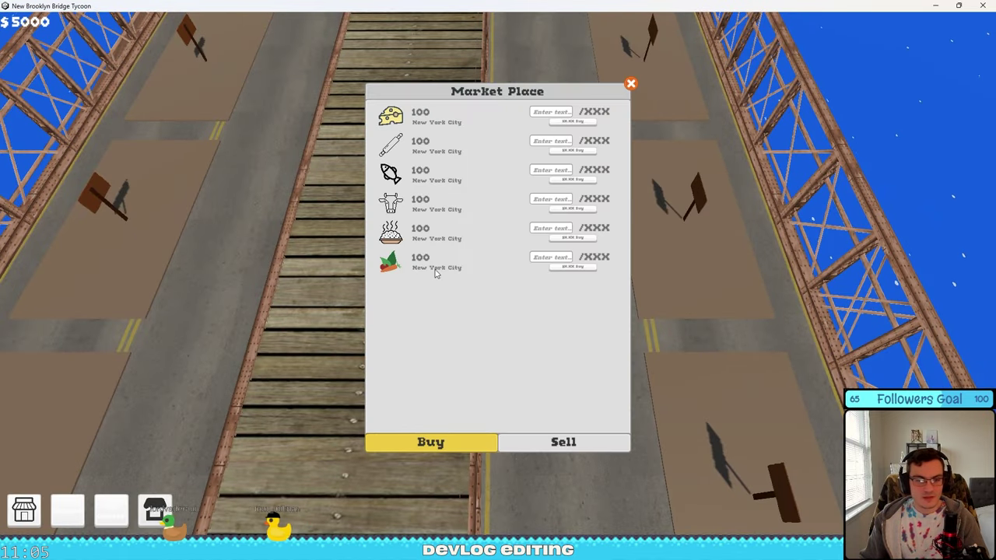
pyautogui.click(631, 83)
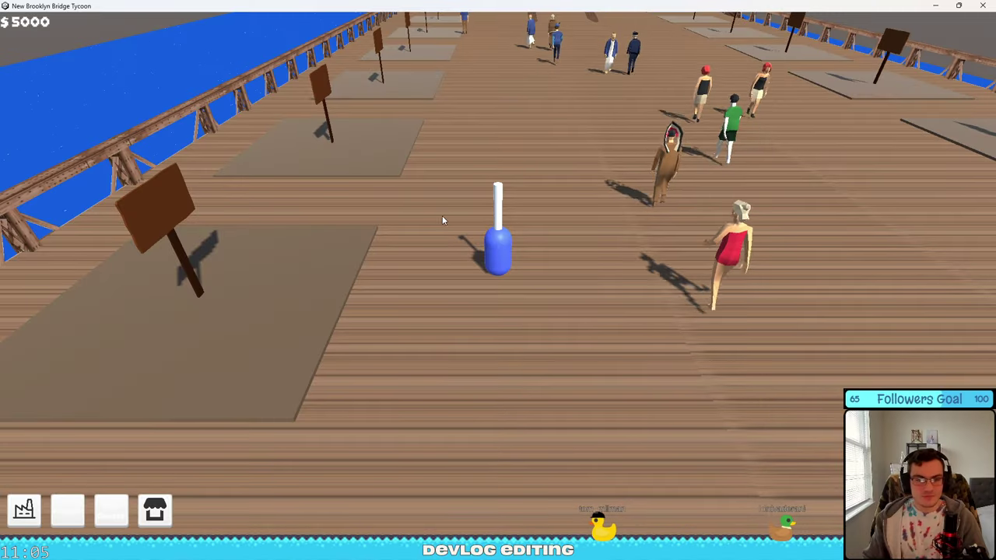
# Walk the host along the bridge deck and look over the shop plots from different angles.
pyautogui.press('w')
pyautogui.press('e')
pyautogui.press('e')
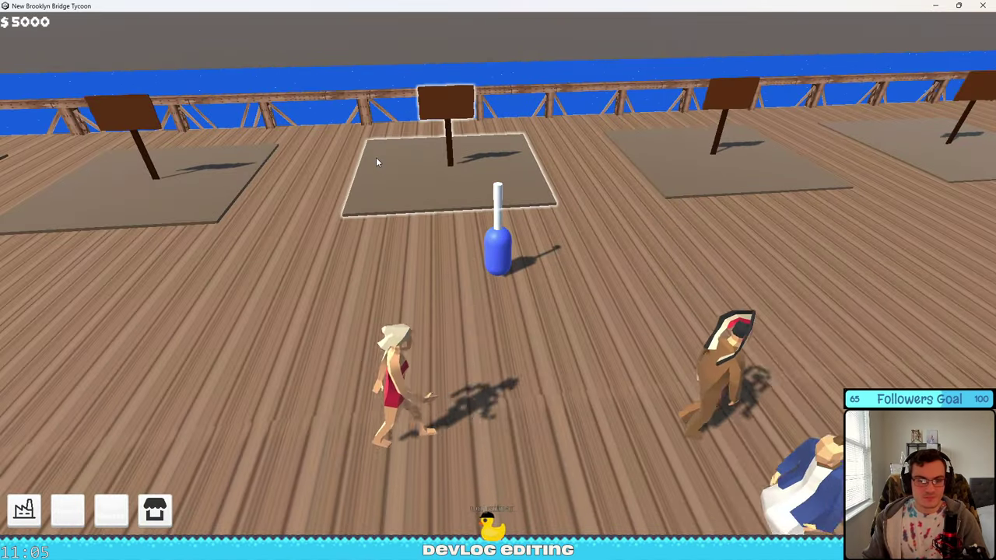
pyautogui.press('s')
pyautogui.scroll(-3, 436, 175)
pyautogui.press('q')
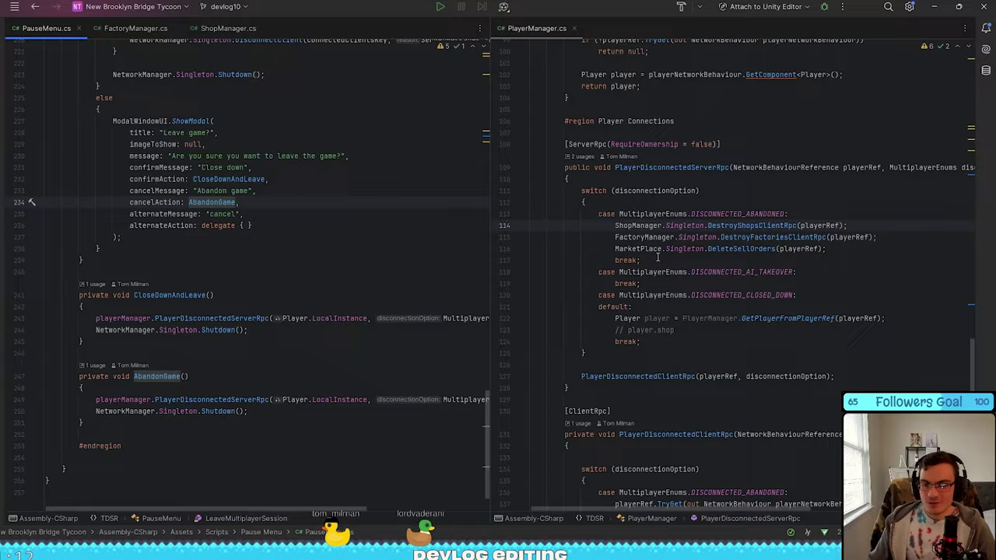
# In the code editor, highlight the statements of the DISCONNECTED_ABANDONED case in PlayerDisconnectedServerRpc in PlayerManager.cs.
pyautogui.moveTo(647, 224); pyautogui.dragTo(525, 188)
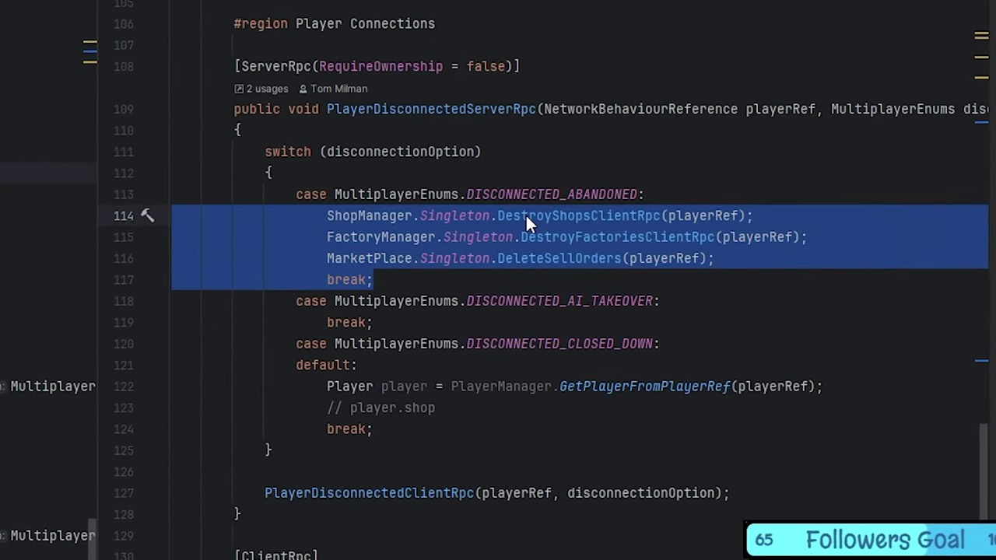
# Open the declaration of DestroyShopsClientRpc in ShopManager.cs and highlight its foreach loop over shopIds.
pyautogui.click(527, 215)
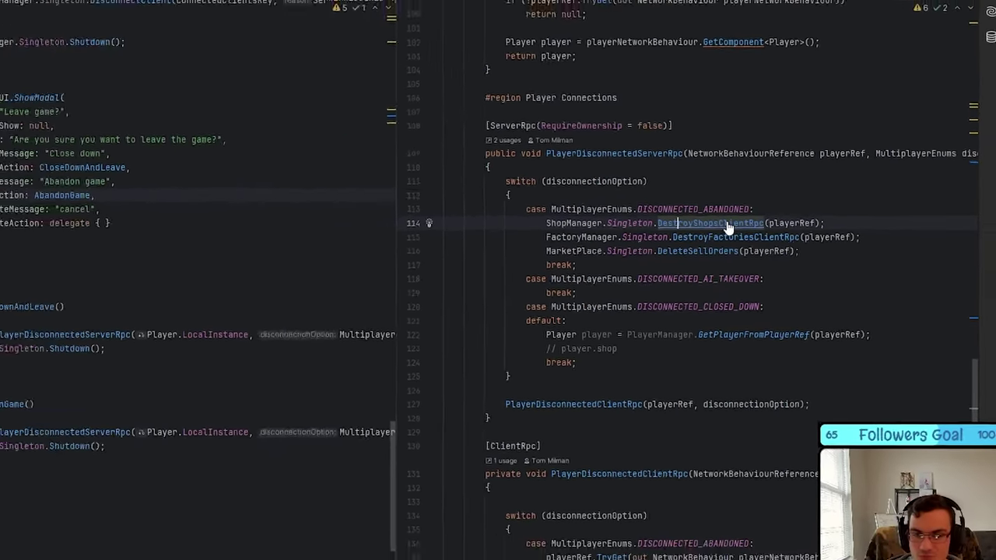
pyautogui.keyDown('ctrl'); pyautogui.click(584, 219); pyautogui.keyUp('ctrl')
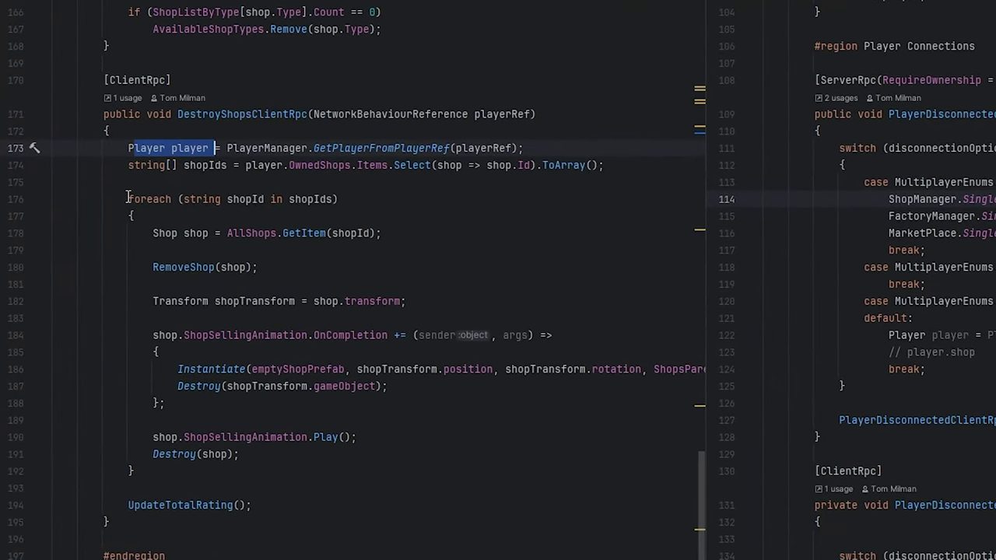
pyautogui.moveTo(118, 215); pyautogui.dragTo(179, 429)
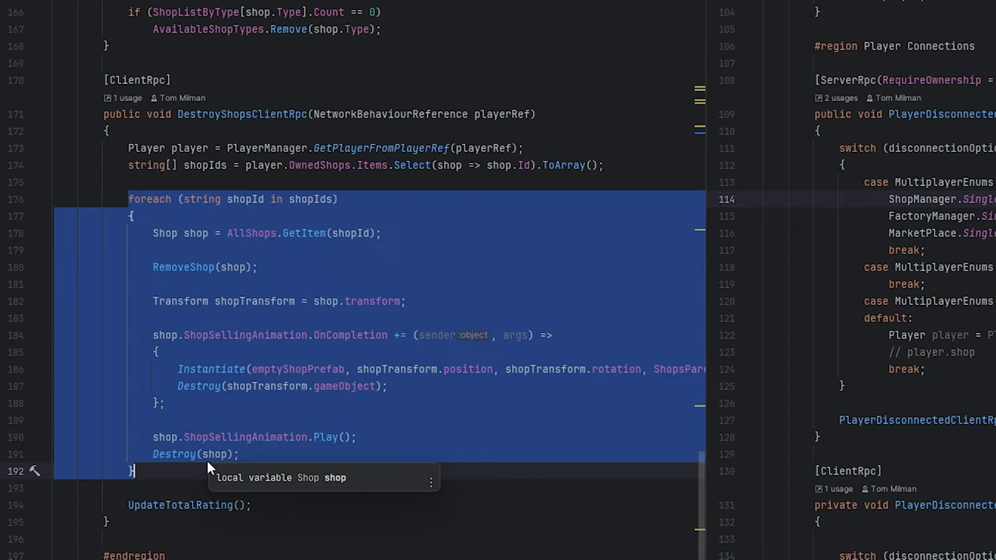
pyautogui.click(369, 182)
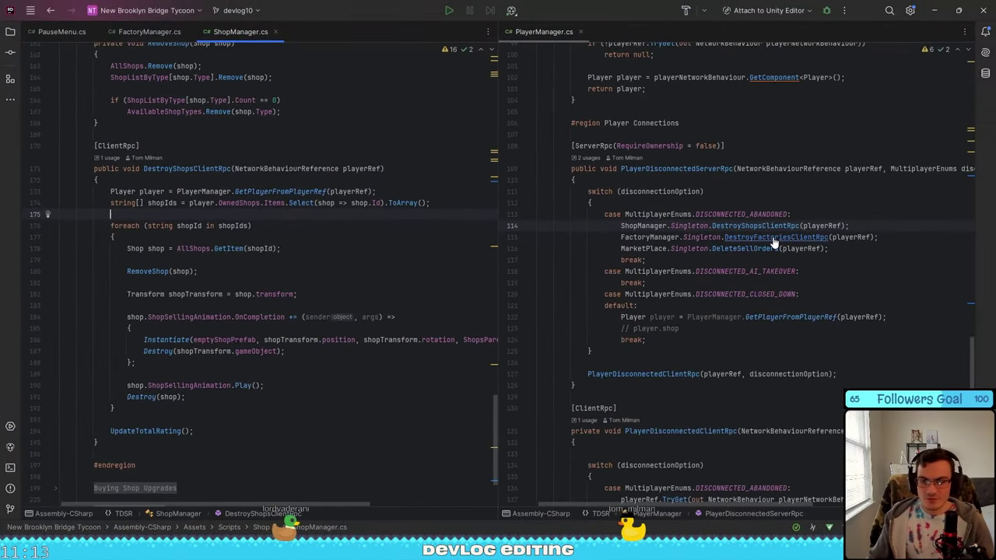
# Open the declaration of DestroyFactoriesClientRpc from PlayerManager.cs and highlight its foreach loop over factoryIds.
pyautogui.keyDown('ctrl'); pyautogui.click(774, 240); pyautogui.keyUp('ctrl')
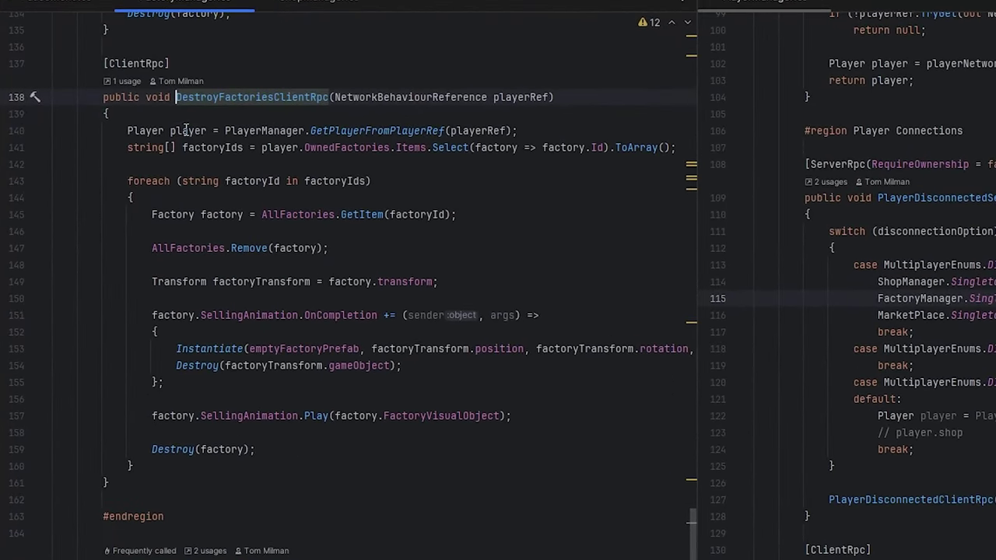
pyautogui.moveTo(125, 183); pyautogui.dragTo(239, 461)
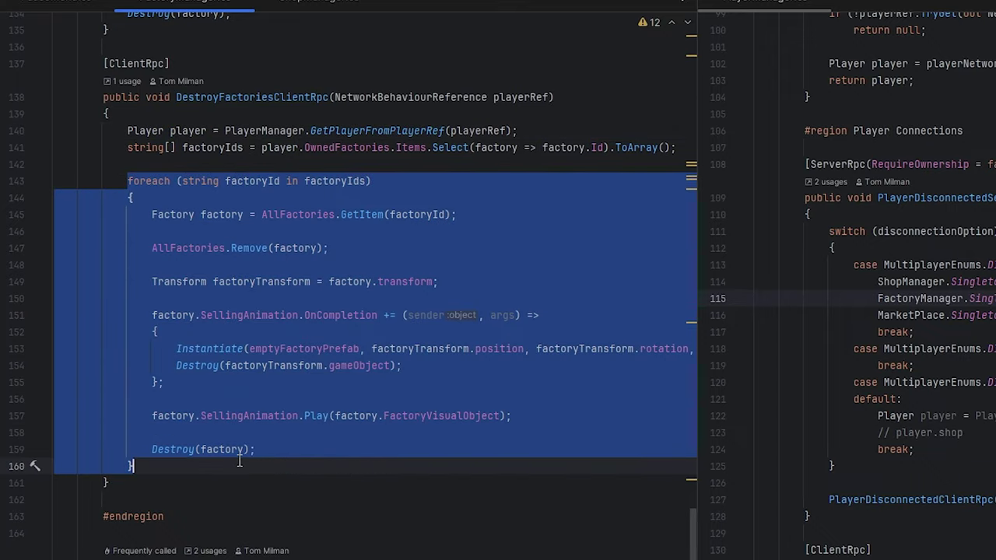
pyautogui.click(245, 465)
# Open the declaration of DeleteSellOrders in MarketPlace.cs and highlight the code that removes the player's sell orders.
pyautogui.keyDown('ctrl'); pyautogui.click(759, 249); pyautogui.keyUp('ctrl')
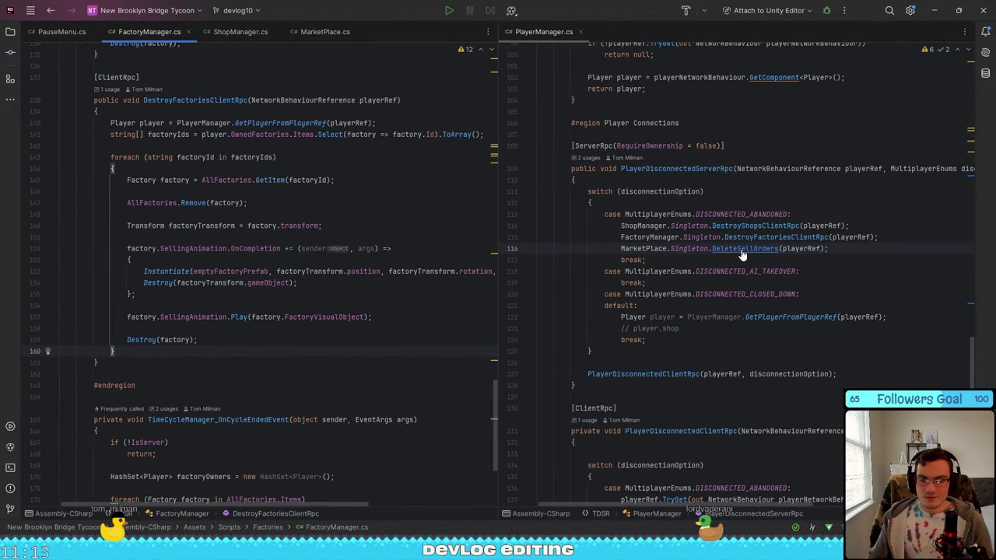
pyautogui.keyDown('ctrl'); pyautogui.click(742, 249); pyautogui.keyUp('ctrl')
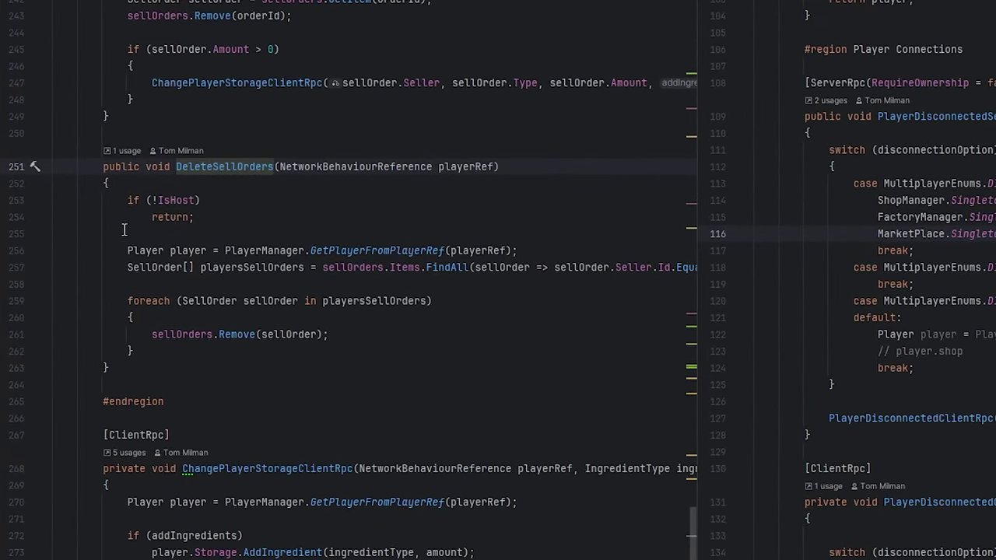
pyautogui.moveTo(123, 229); pyautogui.dragTo(292, 353)
pyautogui.click(289, 354)
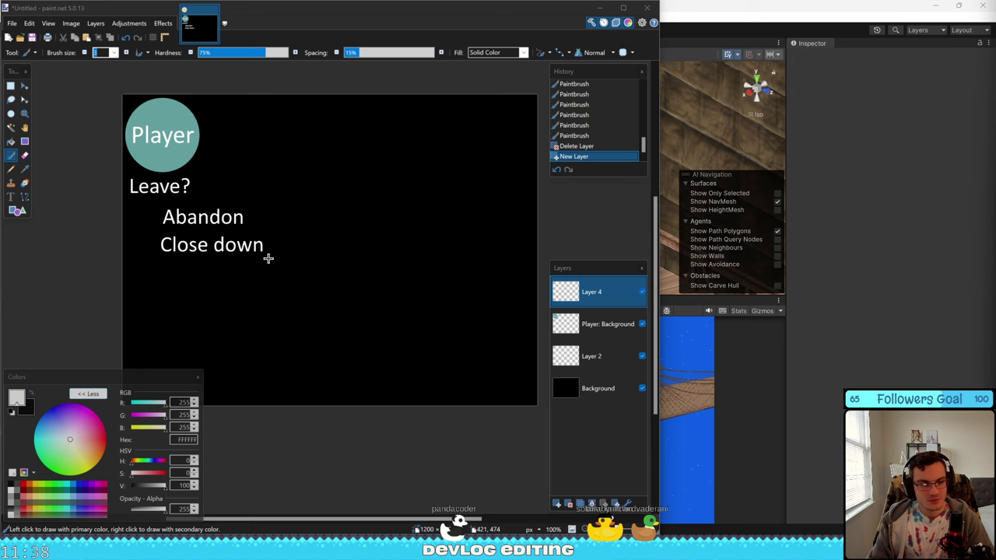
# In paint.net, underline "Close down" freehand and hide Layer 4.
pyautogui.moveTo(235, 263); pyautogui.dragTo(266, 263)
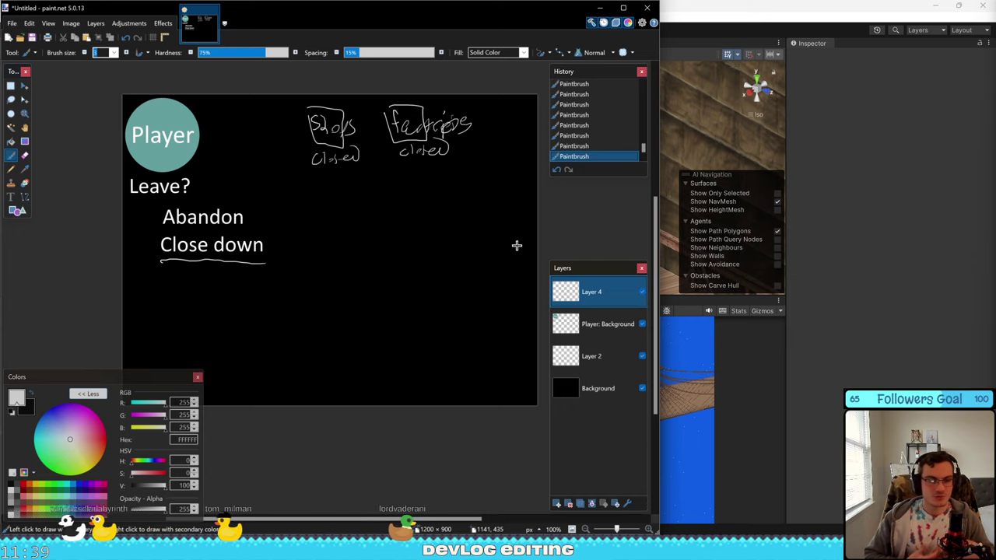
pyautogui.click(642, 292)
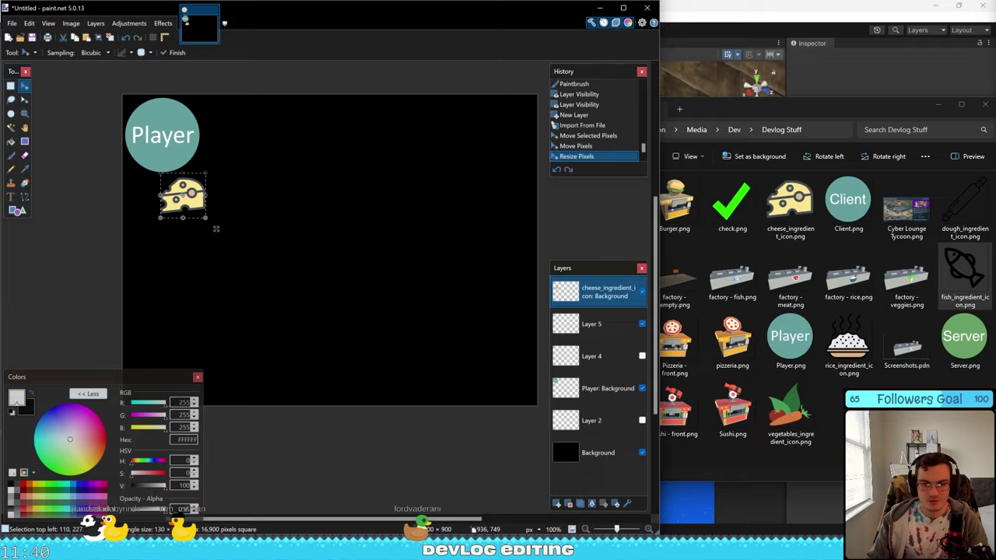
pyautogui.click(603, 504)
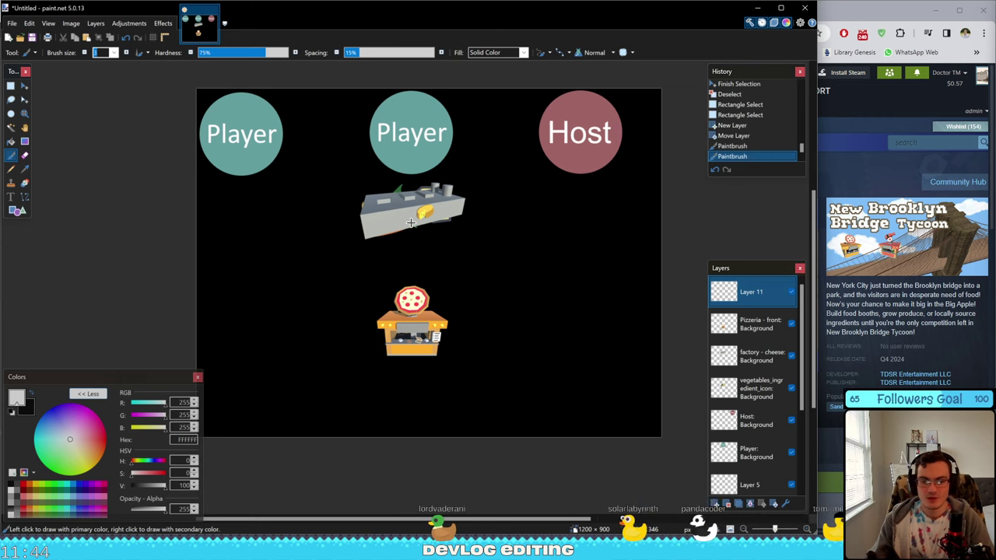
# Move the vegetables and cheese layer between the factory and the pizzeria, clear the selection and make Layer 11 active.
pyautogui.click(773, 383)
pyautogui.click(25, 88)
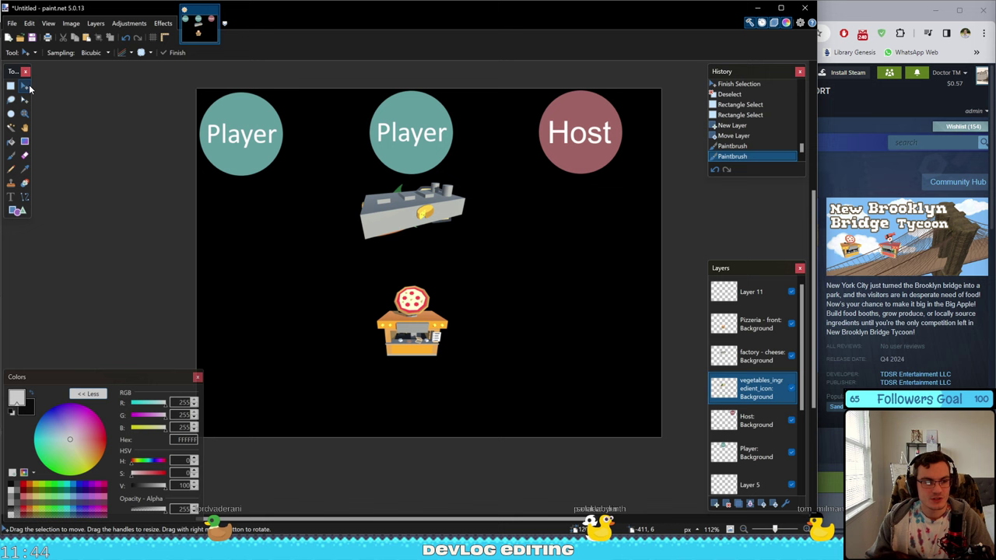
pyautogui.hotkey('ctrl', 'a')
pyautogui.moveTo(431, 224); pyautogui.dragTo(411, 251)
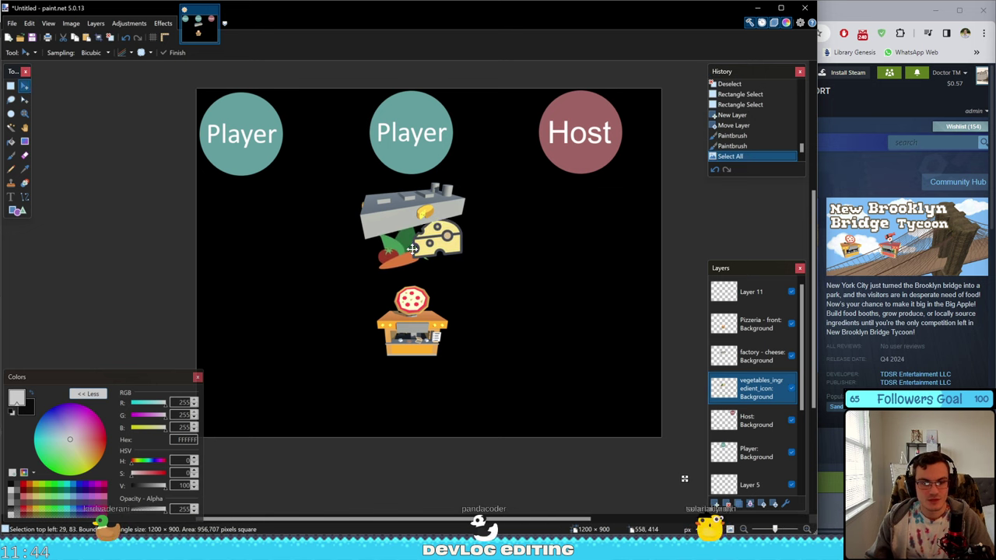
pyautogui.moveTo(412, 249)
pyautogui.mouseDown()
pyautogui.moveTo(408, 239)
pyautogui.moveTo(564, 233)
pyautogui.moveTo(420, 237)
pyautogui.moveTo(291, 220)
pyautogui.moveTo(387, 227)
pyautogui.moveTo(403, 263)
pyautogui.mouseUp()
pyautogui.press('Return')
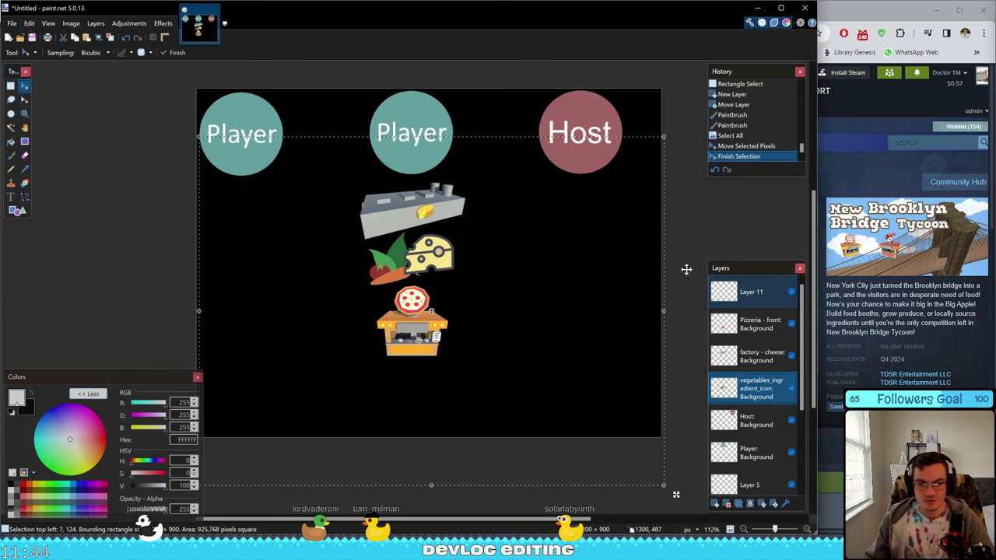
pyautogui.click(751, 292)
pyautogui.click(11, 86)
pyautogui.click(53, 107)
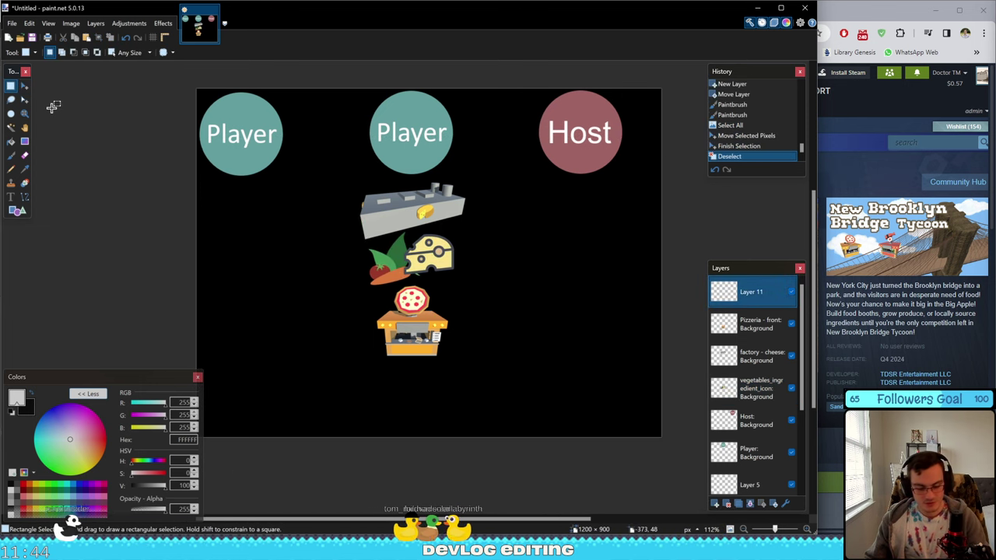
# Paint a loop around the ingredients, arrows from them to the first Player and the Host, and loops over the factory and ingredients.
pyautogui.press('b')
pyautogui.moveTo(391, 223)
pyautogui.mouseDown()
pyautogui.moveTo(383, 312)
pyautogui.moveTo(448, 269)
pyautogui.mouseUp()
pyautogui.moveTo(266, 212); pyautogui.dragTo(352, 260)
pyautogui.moveTo(461, 255)
pyautogui.mouseDown()
pyautogui.moveTo(532, 226)
pyautogui.moveTo(513, 217)
pyautogui.mouseUp()
pyautogui.moveTo(247, 219); pyautogui.dragTo(271, 220)
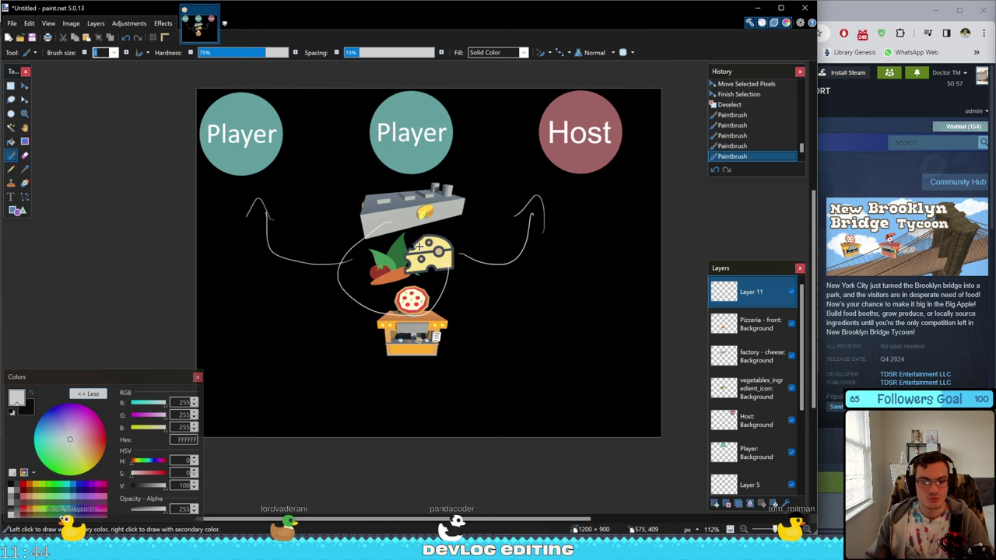
pyautogui.moveTo(438, 189)
pyautogui.mouseDown()
pyautogui.moveTo(398, 221)
pyautogui.moveTo(425, 221)
pyautogui.mouseUp()
pyautogui.moveTo(418, 274); pyautogui.dragTo(413, 250)
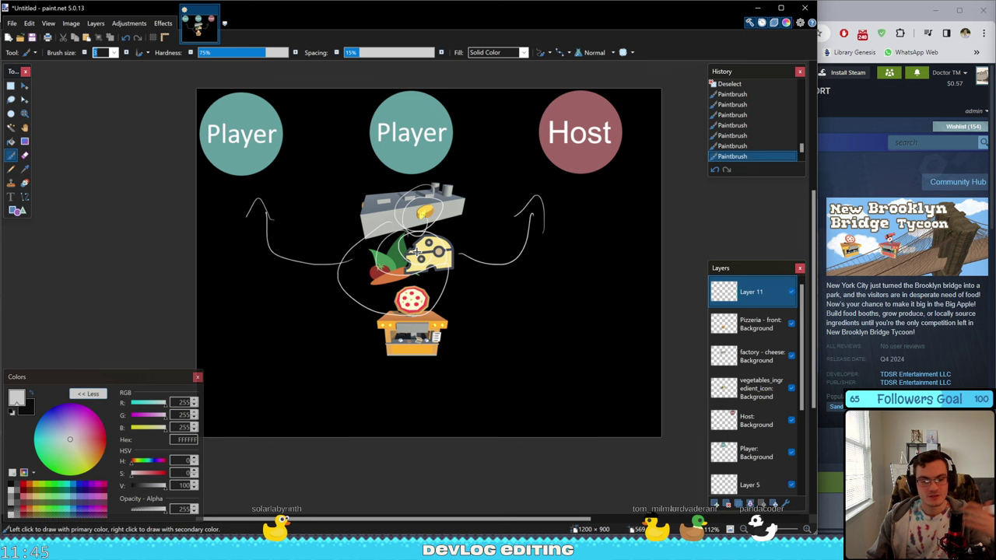
# Undo the brush strokes drawn around the factory and ingredients.
pyautogui.hotkey('ctrl', 'z')
pyautogui.hotkey('ctrl', 'z')
pyautogui.hotkey('ctrl', 'z')
pyautogui.hotkey('ctrl', 'z')
pyautogui.hotkey('ctrl', 'z')
pyautogui.hotkey('ctrl', 'z')
pyautogui.hotkey('ctrl', 'z')
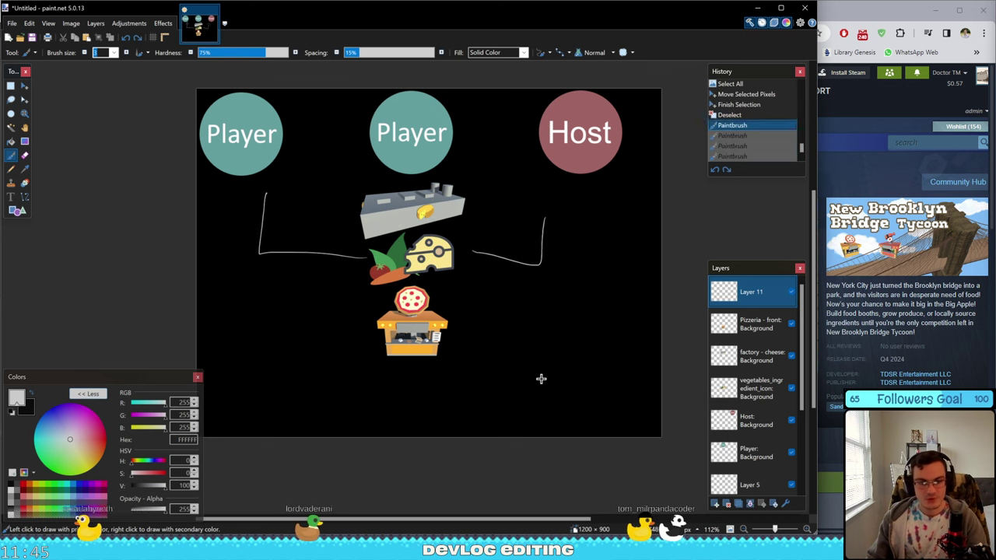
# Write "money" on the second Player circle, loop around it, and draw arrows from it to the Host and the first Player.
pyautogui.moveTo(366, 173); pyautogui.dragTo(395, 167)
pyautogui.moveTo(397, 165)
pyautogui.mouseDown()
pyautogui.moveTo(440, 165)
pyautogui.moveTo(372, 176)
pyautogui.mouseUp()
pyautogui.moveTo(457, 179); pyautogui.dragTo(377, 149)
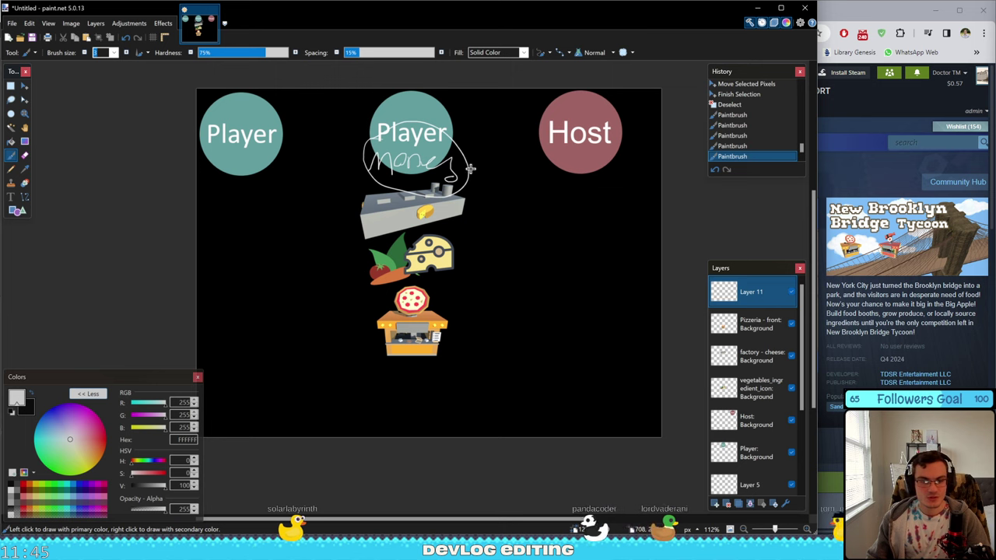
pyautogui.moveTo(527, 164); pyautogui.dragTo(487, 141)
pyautogui.moveTo(364, 155); pyautogui.dragTo(315, 153)
pyautogui.moveTo(320, 176); pyautogui.dragTo(337, 141)
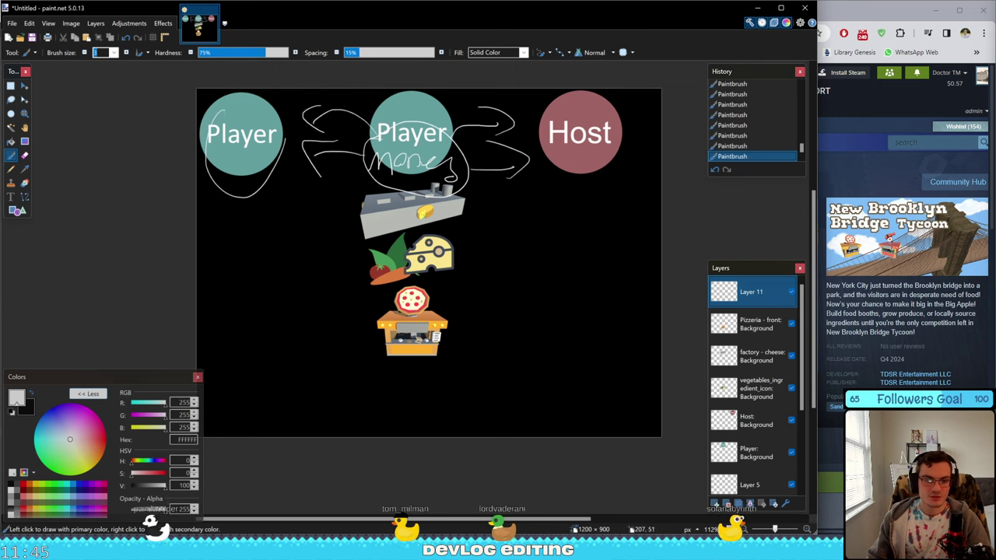
# Loop around the first Player and draw an arrow from it to the vegetables and cheese.
pyautogui.moveTo(285, 138); pyautogui.dragTo(208, 130)
pyautogui.moveTo(276, 161)
pyautogui.mouseDown()
pyautogui.moveTo(320, 243)
pyautogui.moveTo(347, 257)
pyautogui.mouseUp()
pyautogui.moveTo(344, 235); pyautogui.dragTo(322, 265)
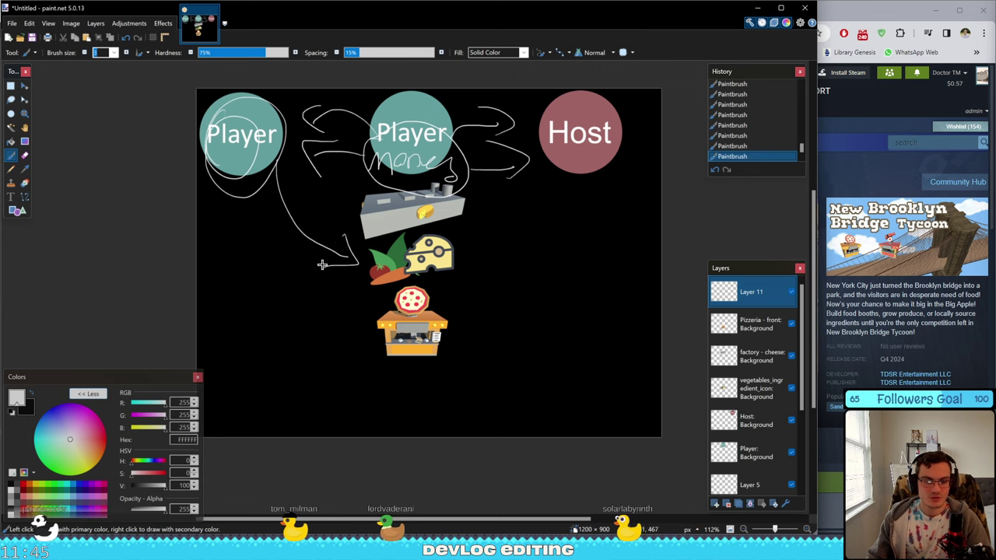
pyautogui.moveTo(289, 156); pyautogui.dragTo(341, 175)
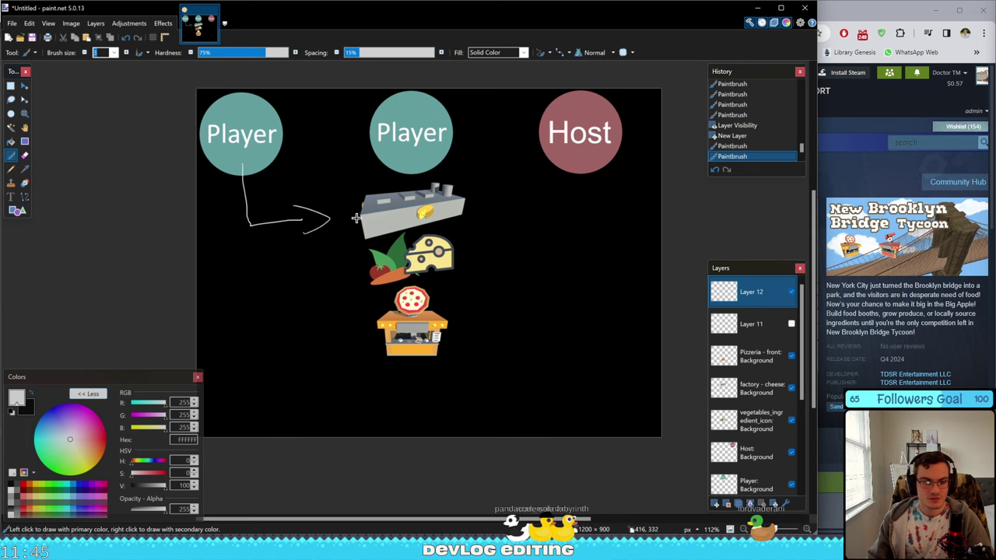
# Write "open / closed" by hand across the factory on Layer 12.
pyautogui.moveTo(374, 204)
pyautogui.mouseDown()
pyautogui.moveTo(378, 218)
pyautogui.moveTo(411, 223)
pyautogui.moveTo(411, 236)
pyautogui.mouseUp()
pyautogui.moveTo(447, 216); pyautogui.dragTo(447, 225)
pyautogui.moveTo(460, 210); pyautogui.dragTo(456, 228)
pyautogui.moveTo(465, 220); pyautogui.dragTo(493, 225)
pyautogui.moveTo(496, 209); pyautogui.dragTo(497, 227)
# Draw a branch arrow to the pizzeria, label it "open / closed", and draw a line from the first Player toward "Marketing".
pyautogui.moveTo(265, 234)
pyautogui.mouseDown()
pyautogui.moveTo(277, 330)
pyautogui.moveTo(358, 327)
pyautogui.mouseUp()
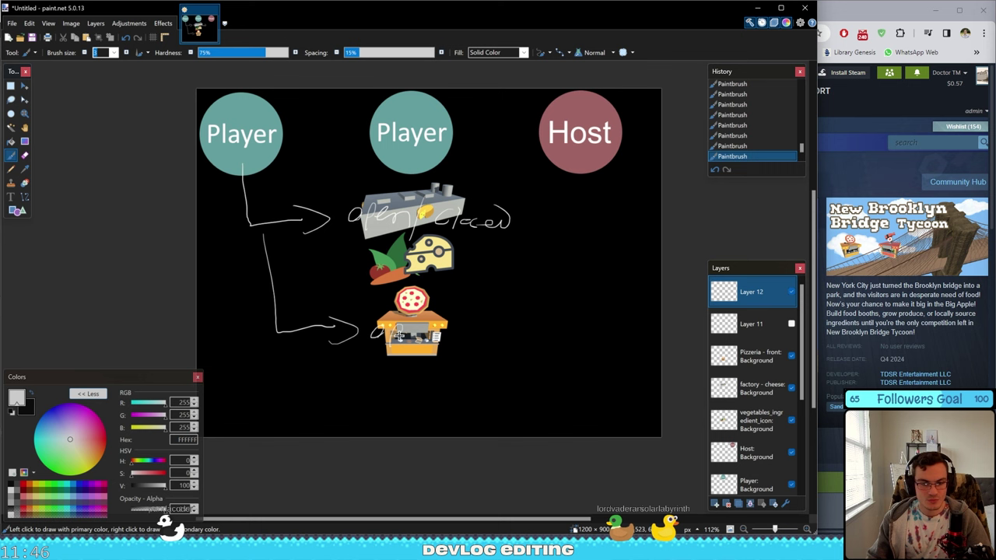
pyautogui.moveTo(451, 336); pyautogui.dragTo(476, 333)
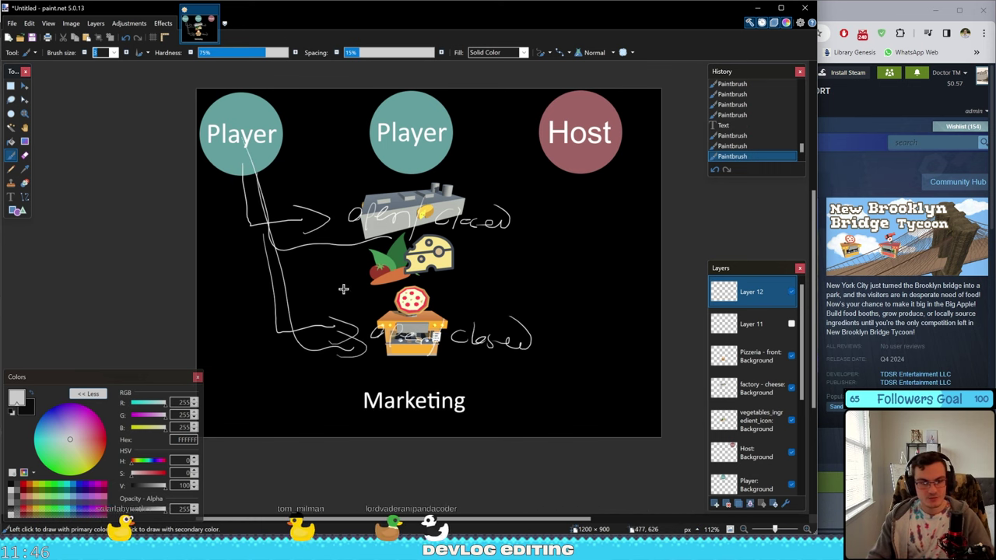
pyautogui.moveTo(235, 152)
pyautogui.mouseDown()
pyautogui.moveTo(258, 389)
pyautogui.moveTo(305, 421)
pyautogui.moveTo(301, 392)
pyautogui.mouseUp()
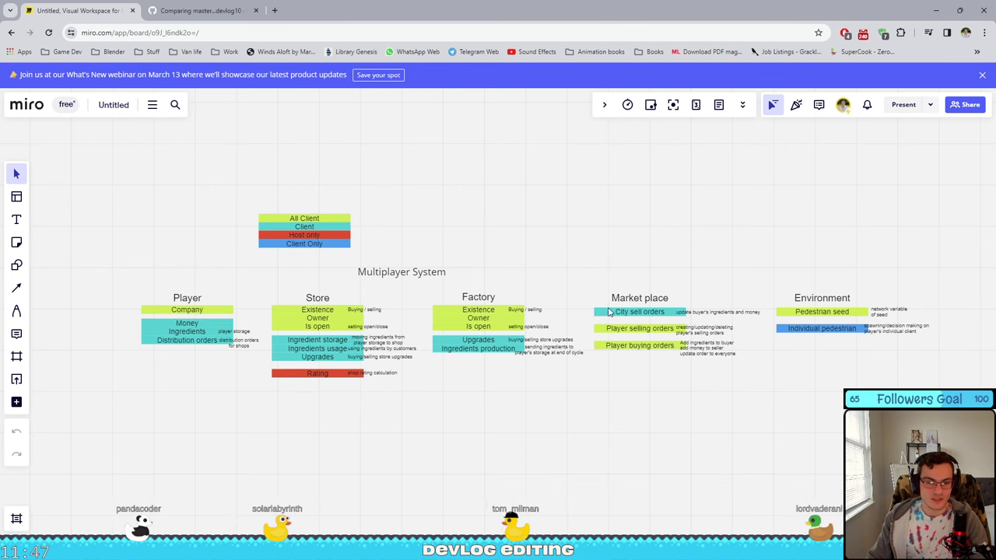
# On the Miro board, examine the Multiplayer System groups from Player to Environment, focusing on the Market place orders.
pyautogui.scroll(3, 396, 311)
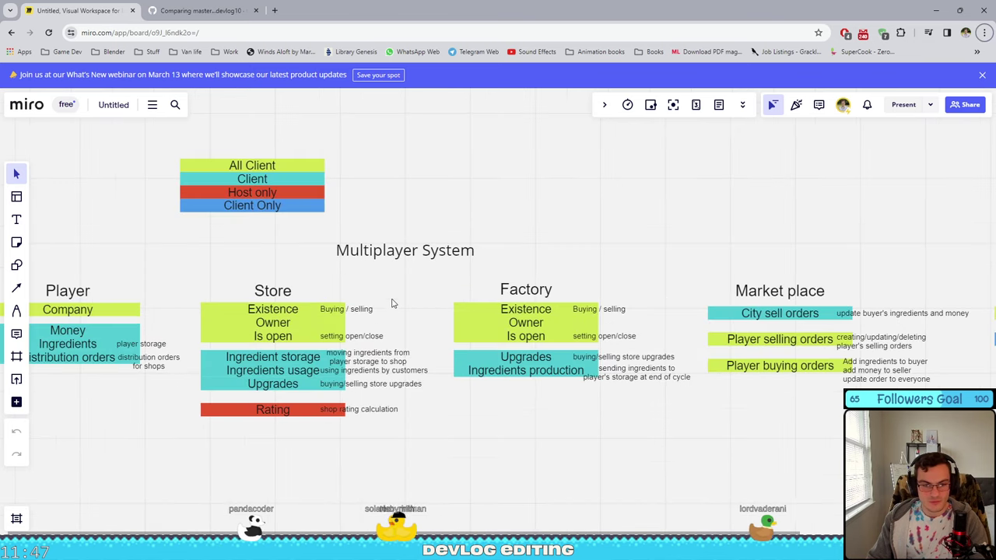
pyautogui.moveTo(379, 278); pyautogui.dragTo(486, 249, button='middle')
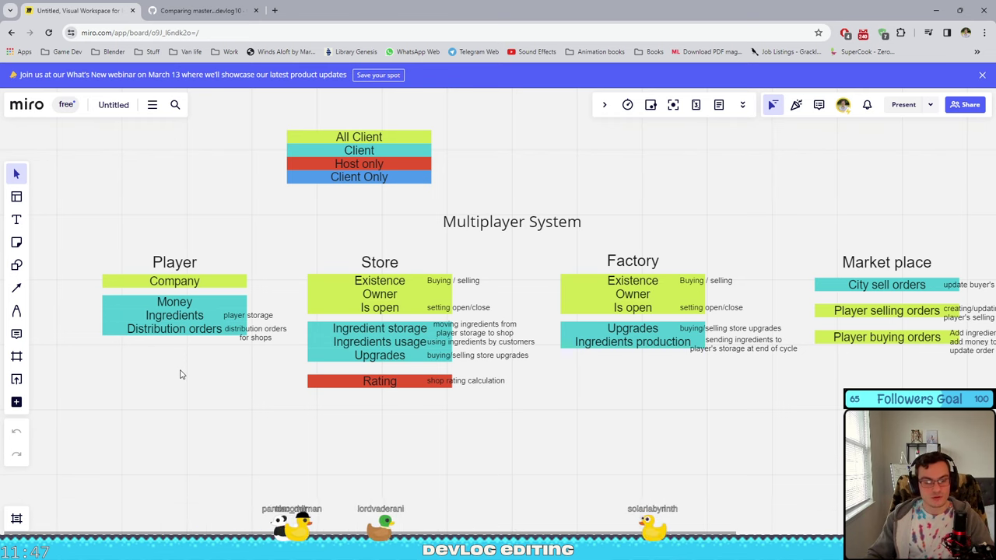
pyautogui.moveTo(664, 391); pyautogui.dragTo(459, 393, button='middle')
pyautogui.hscroll(2, 750, 393)
pyautogui.keyDown('ctrl'); pyautogui.scroll(-2, 687, 387); pyautogui.keyUp('ctrl')
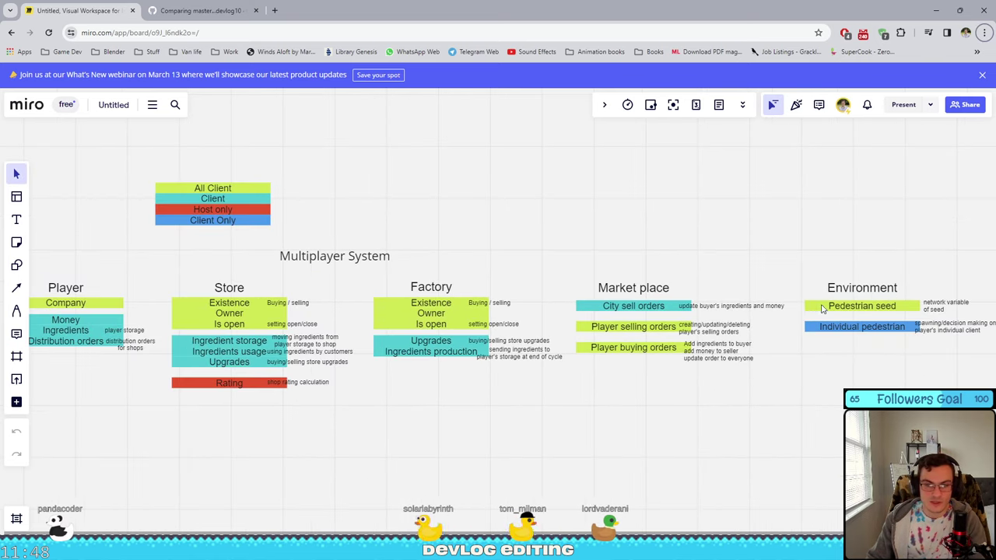
pyautogui.keyDown('ctrl'); pyautogui.scroll(4, 706, 304); pyautogui.keyUp('ctrl')
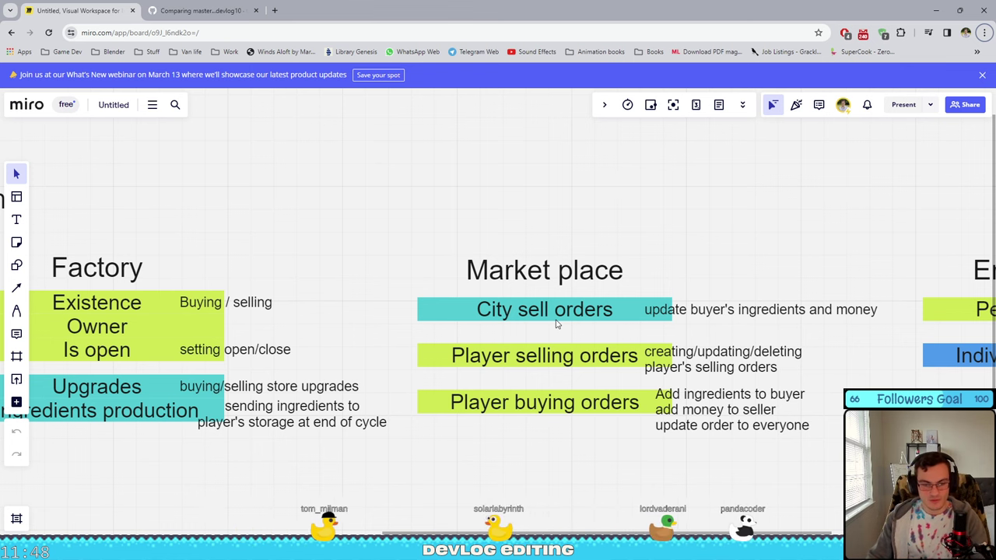
pyautogui.scroll(-2, 330, 291)
pyautogui.scroll(-3, 330, 290)
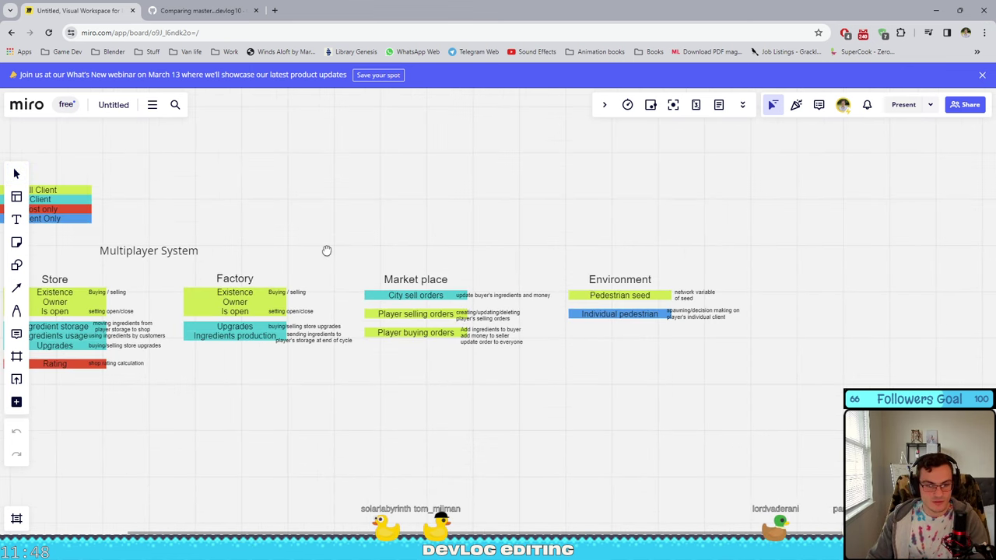
pyautogui.scroll(3, 377, 287)
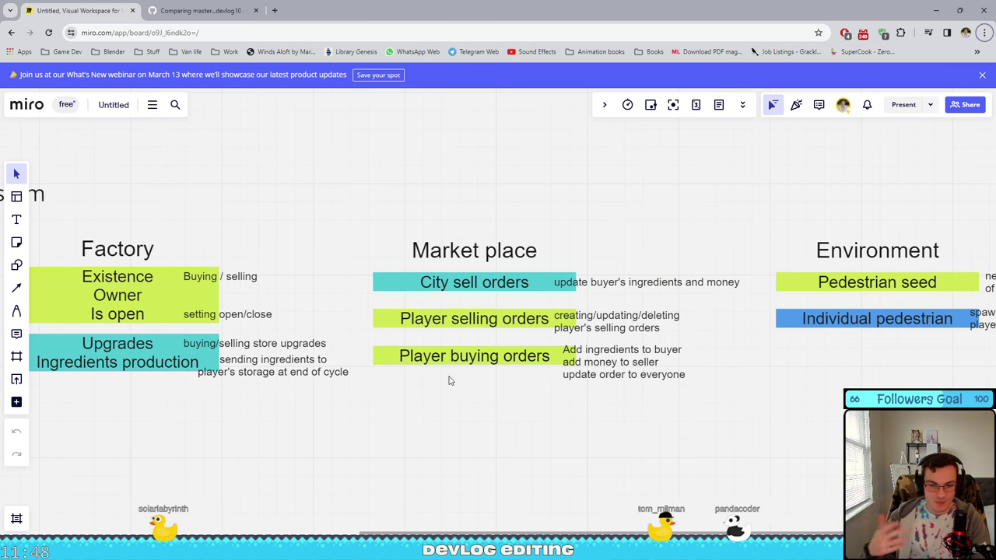
pyautogui.press('space')
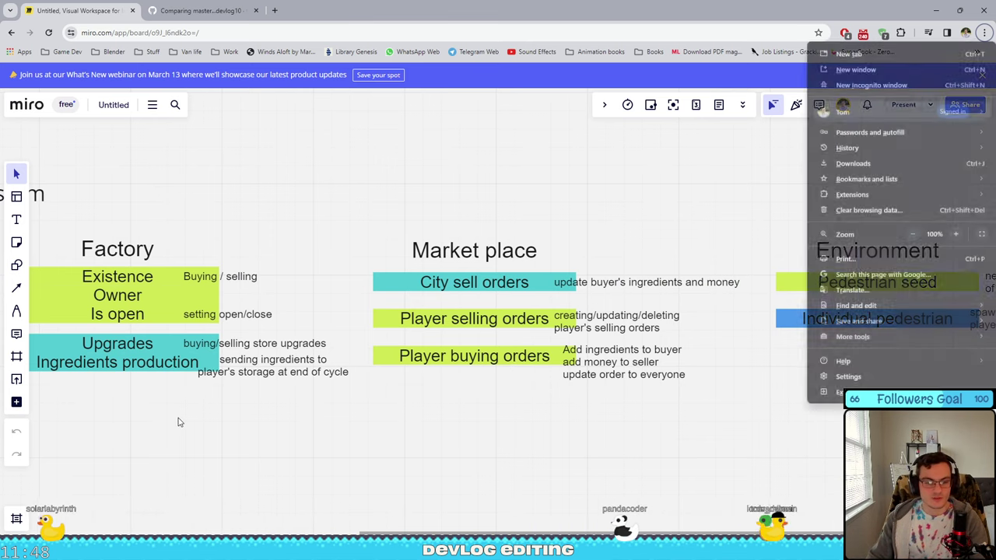
# Point out the "Is open" entries of the Store and Factory groups by selecting each one.
pyautogui.click(180, 420)
pyautogui.moveTo(205, 419); pyautogui.dragTo(676, 420, button='middle')
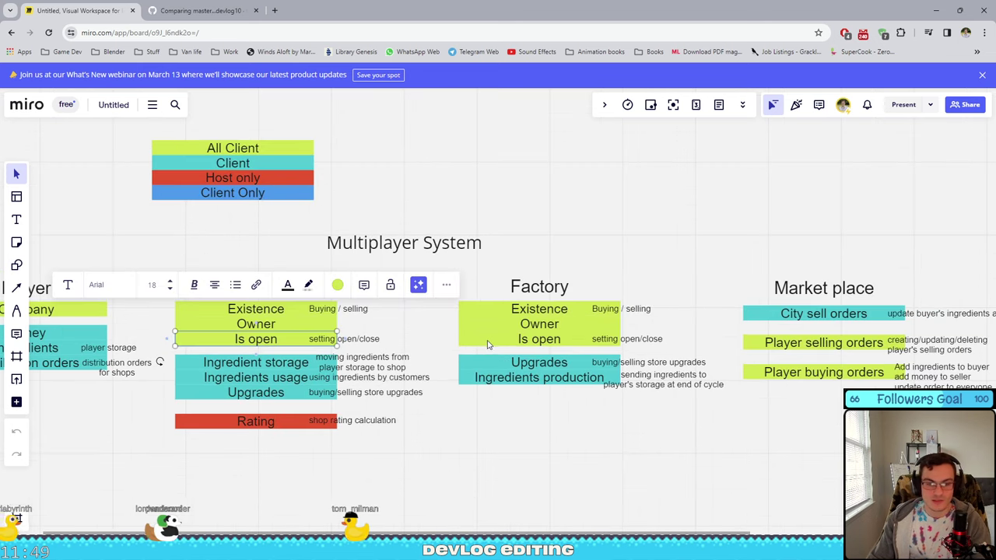
pyautogui.click(482, 343)
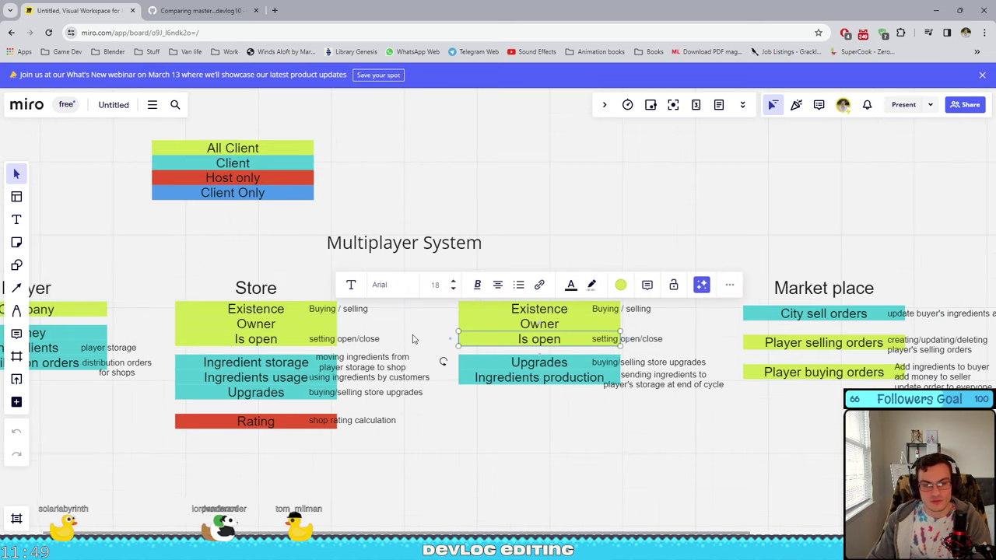
# Point out the Store group's "Is open" entry once more, clear the selection, and review the Multiplayer System groups from Player to Environment.
pyautogui.click(315, 339)
pyautogui.click(285, 339)
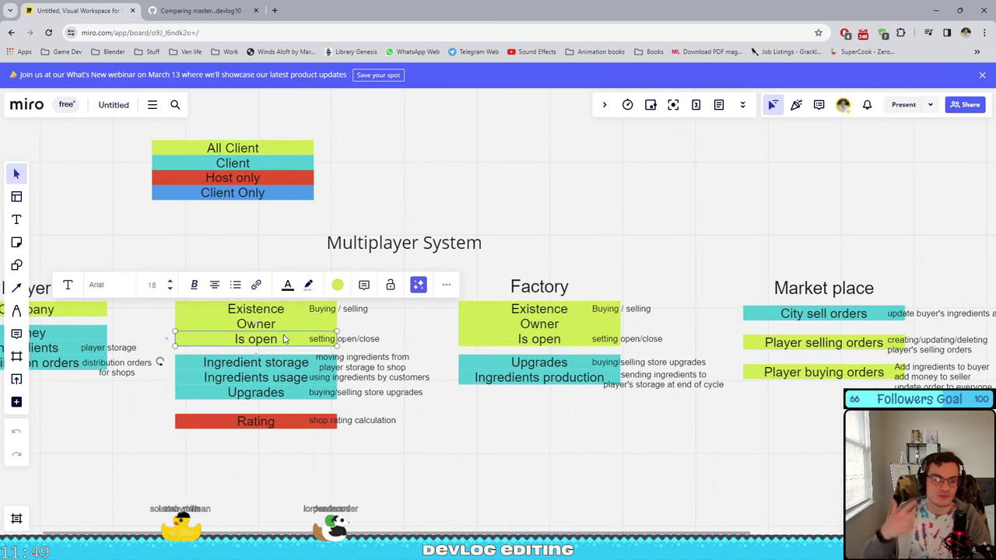
pyautogui.click(239, 442)
pyautogui.scroll(-5, 238, 443)
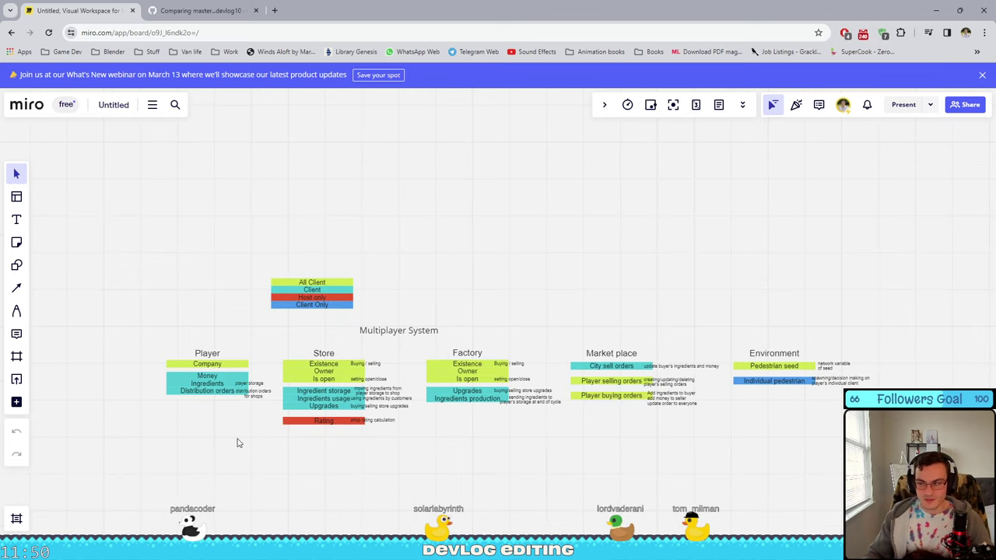
pyautogui.scroll(2, 374, 448)
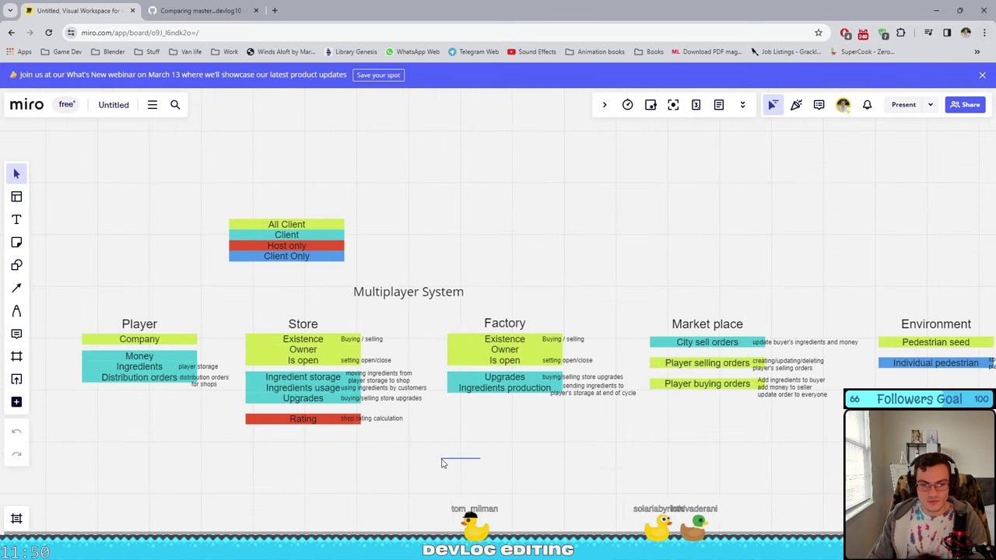
pyautogui.hscroll(3, 444, 455)
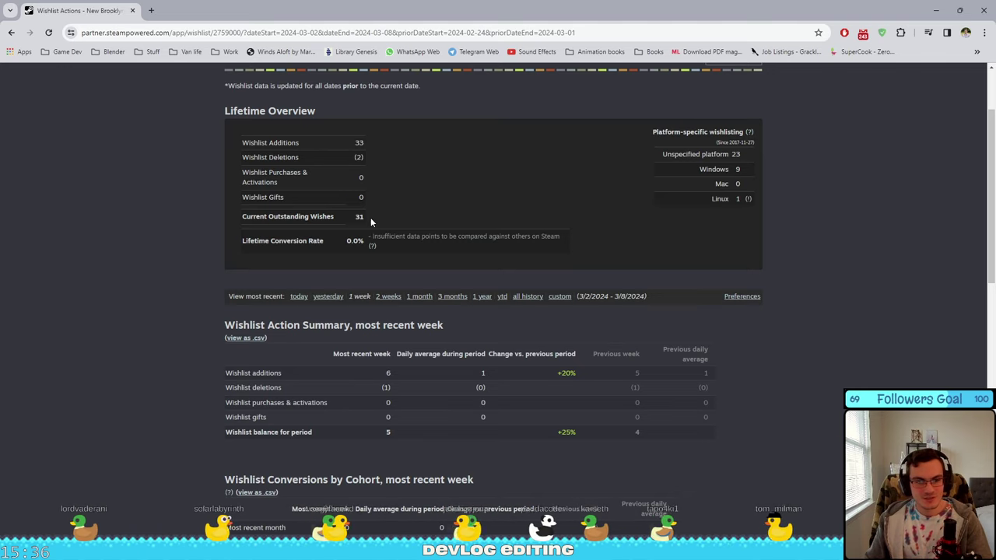
# On the Steamworks wishlist page, highlight the Lifetime Overview rows from Wishlist Additions to Current Outstanding Wishes and clear the highlight.
pyautogui.moveTo(371, 217); pyautogui.dragTo(235, 219)
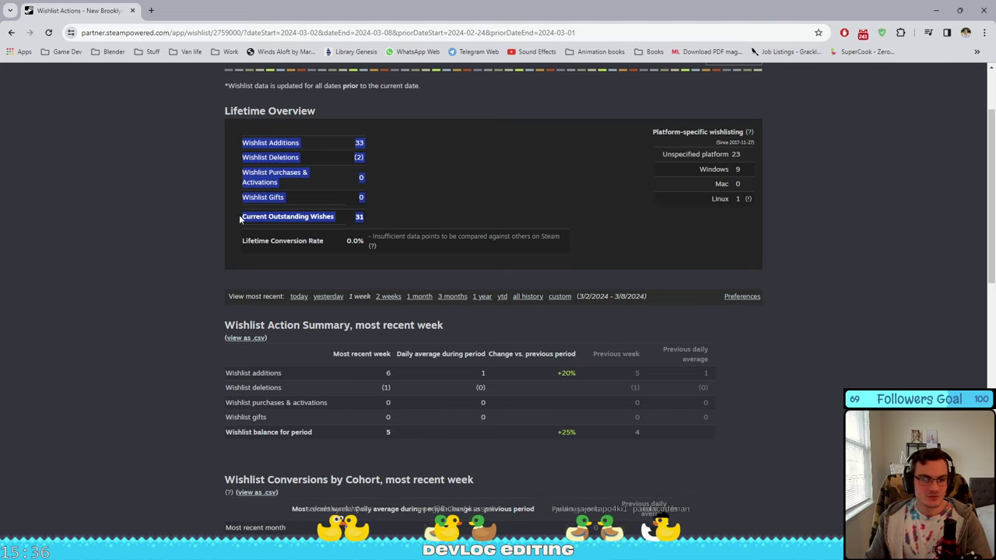
pyautogui.click(232, 217)
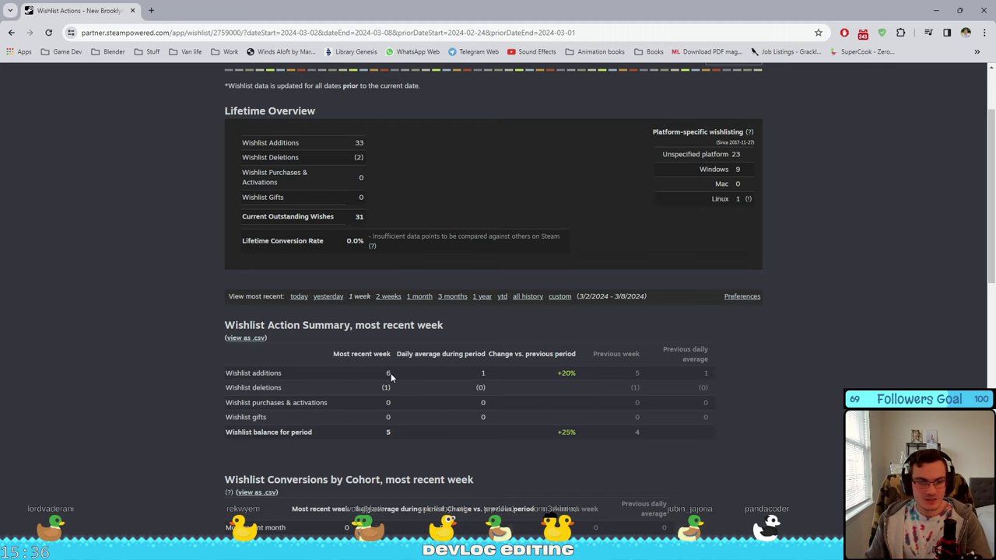